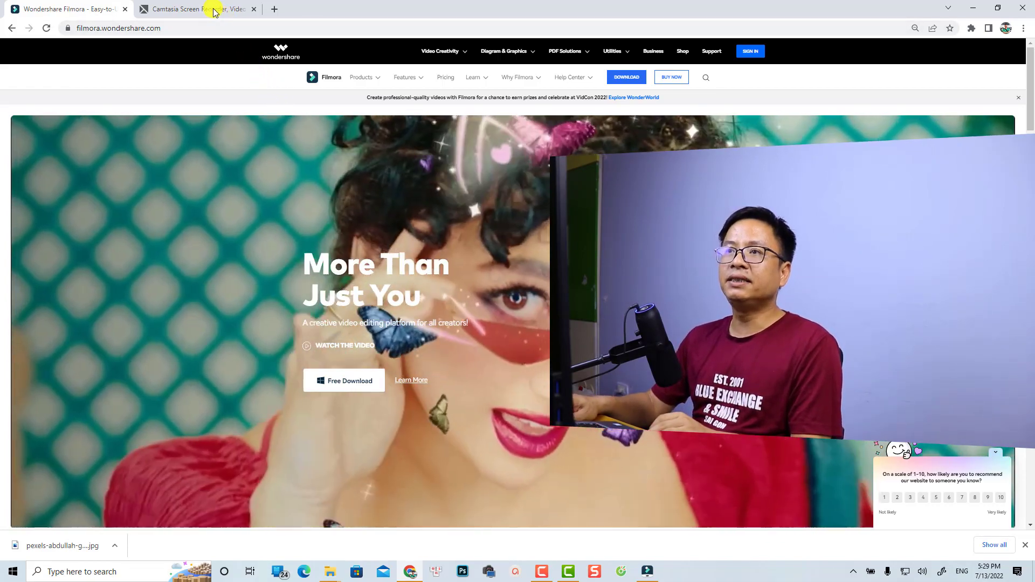
# View the Camtasia page and the product list on the TechSmith site, and put the browser away
pyautogui.click(215, 9)
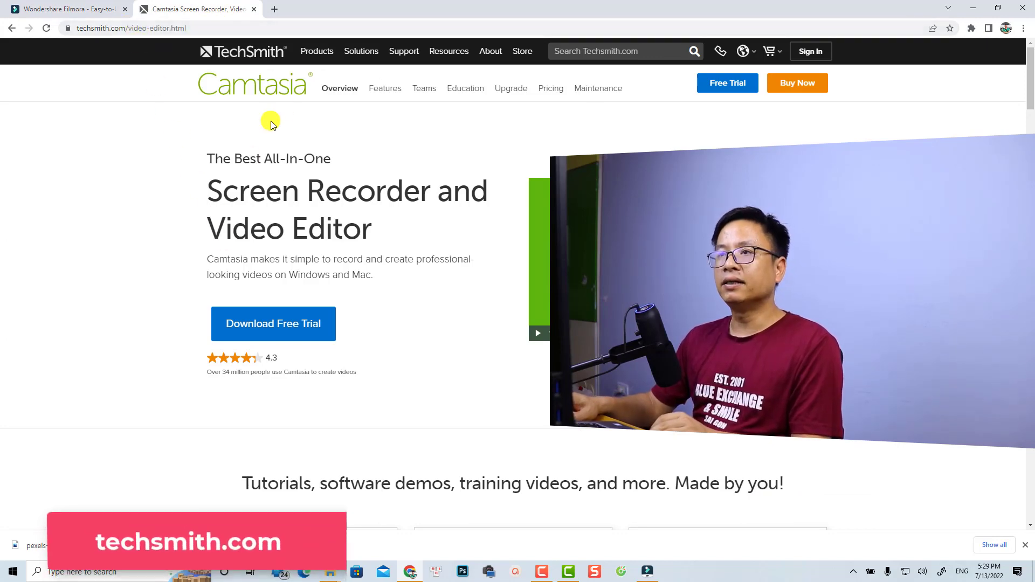
pyautogui.click(302, 53)
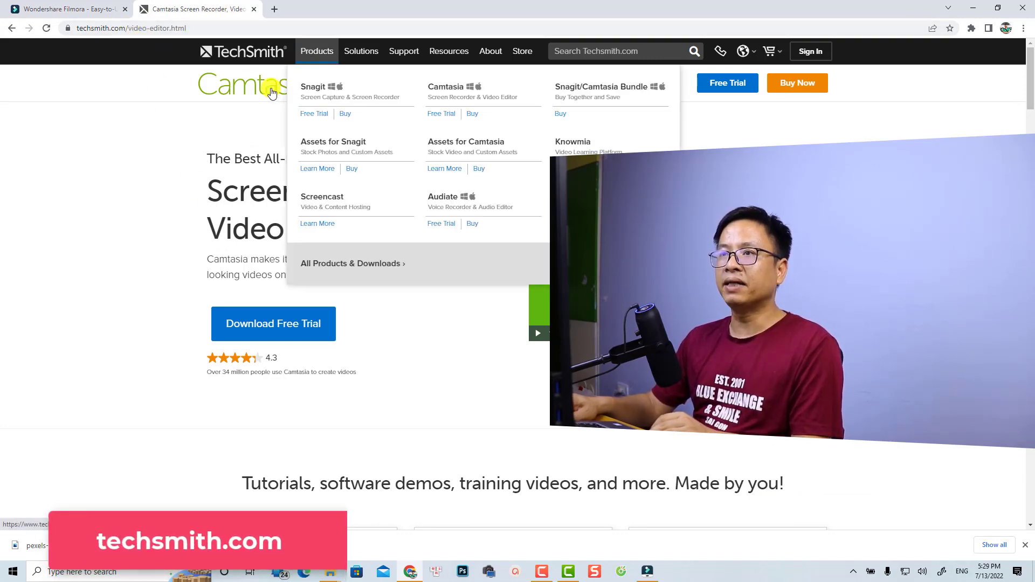
pyautogui.moveTo(327, 54)
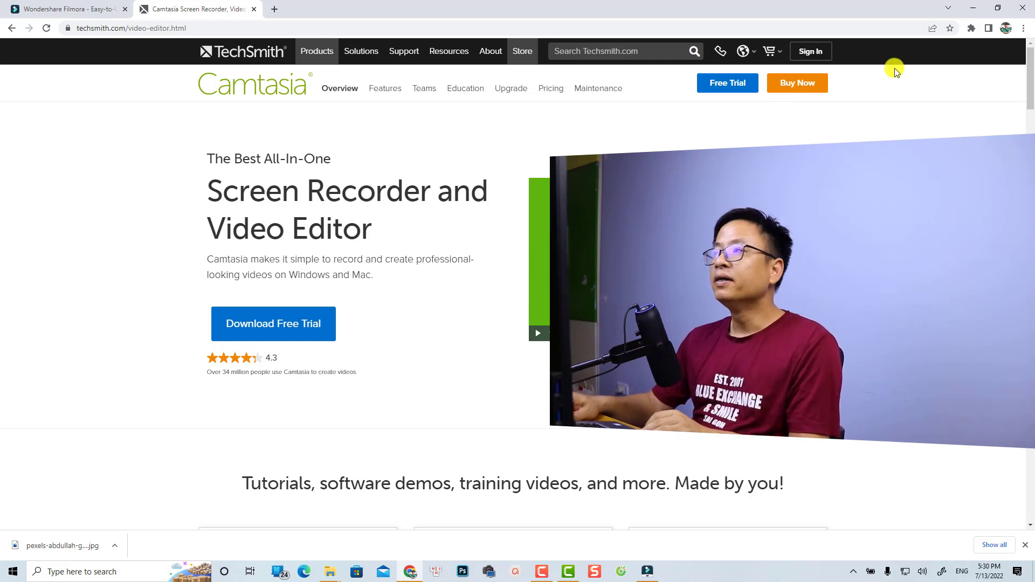
pyautogui.click(971, 10)
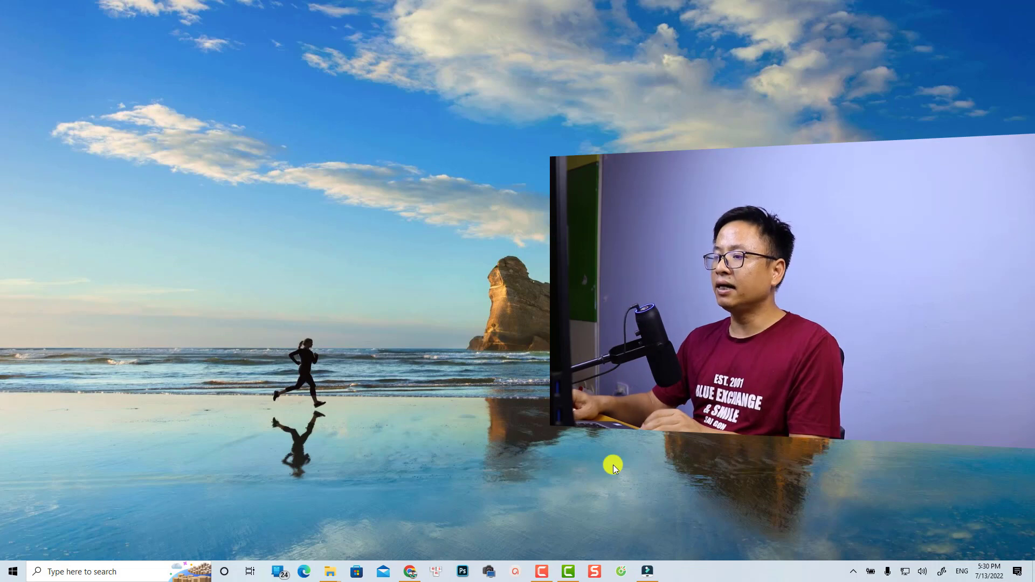
# Switch to Filmora, discard the open project's changes and create a new 16:9 widescreen project from the startup window
pyautogui.click(645, 576)
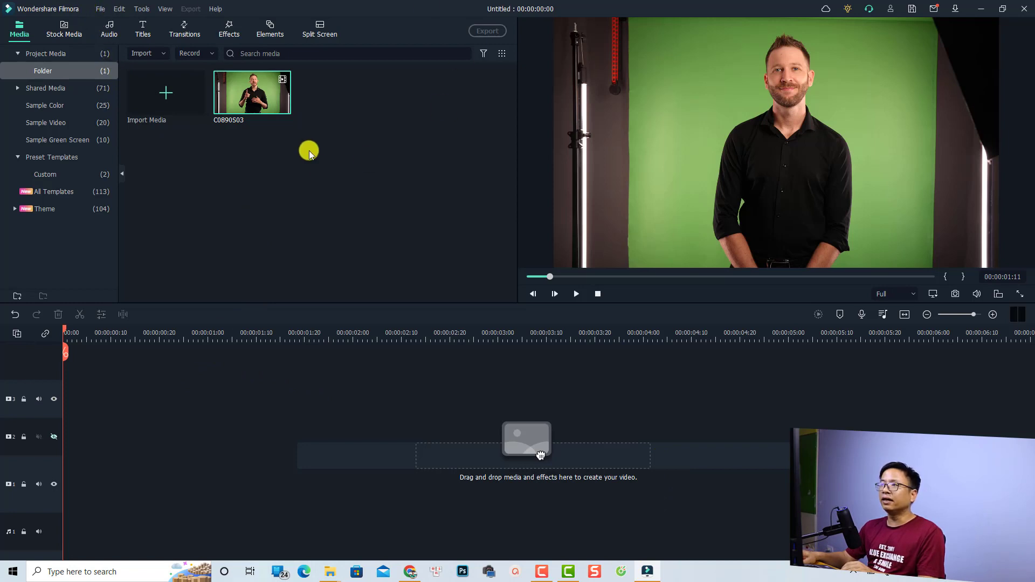
pyautogui.click(100, 10)
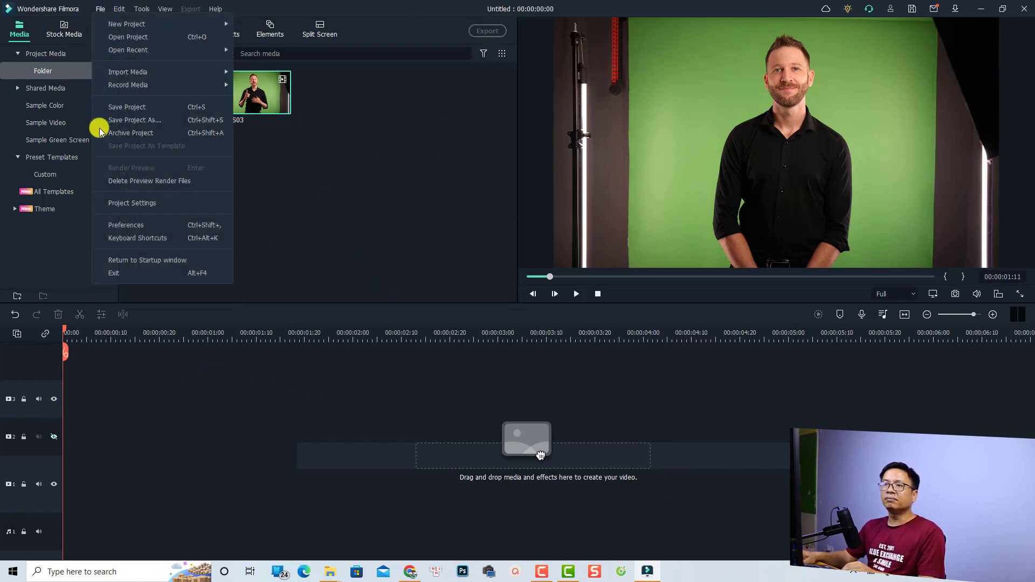
pyautogui.click(125, 261)
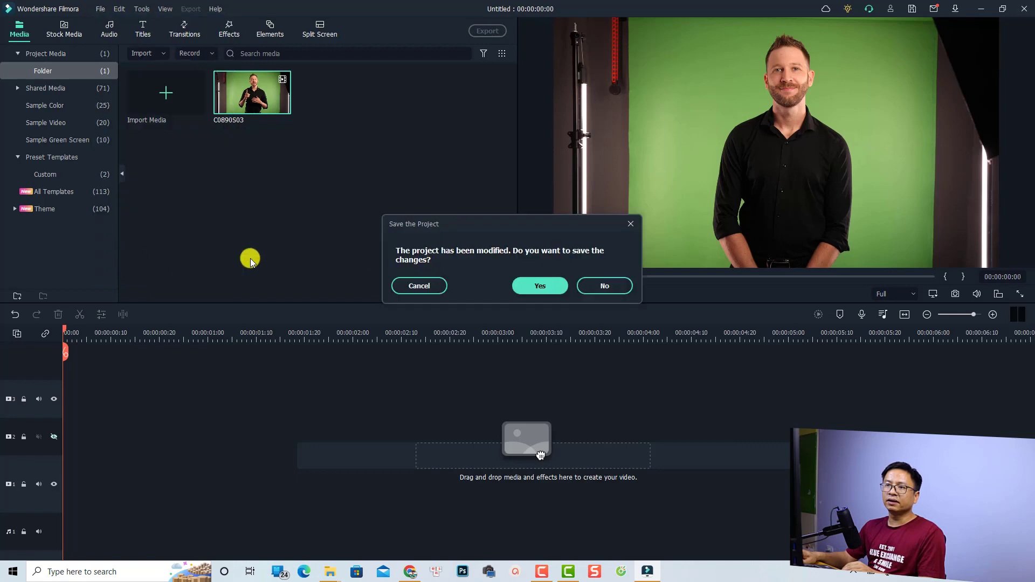
pyautogui.click(588, 286)
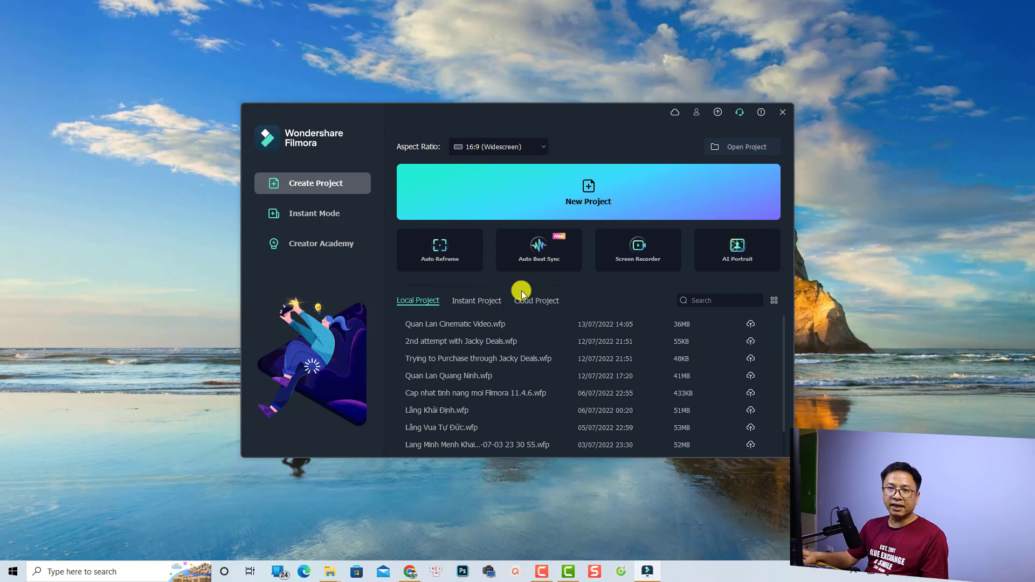
pyautogui.click(574, 201)
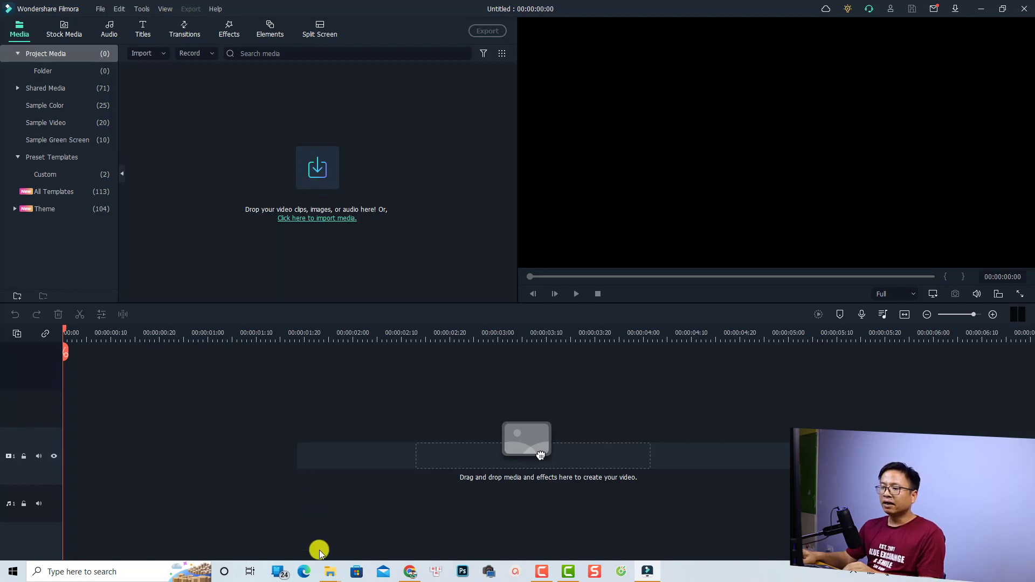
# Import C0890S03.MP4 from the Part 1C Types of Questions folder and place it at the start of the first video track
pyautogui.click(330, 572)
pyautogui.click(358, 531)
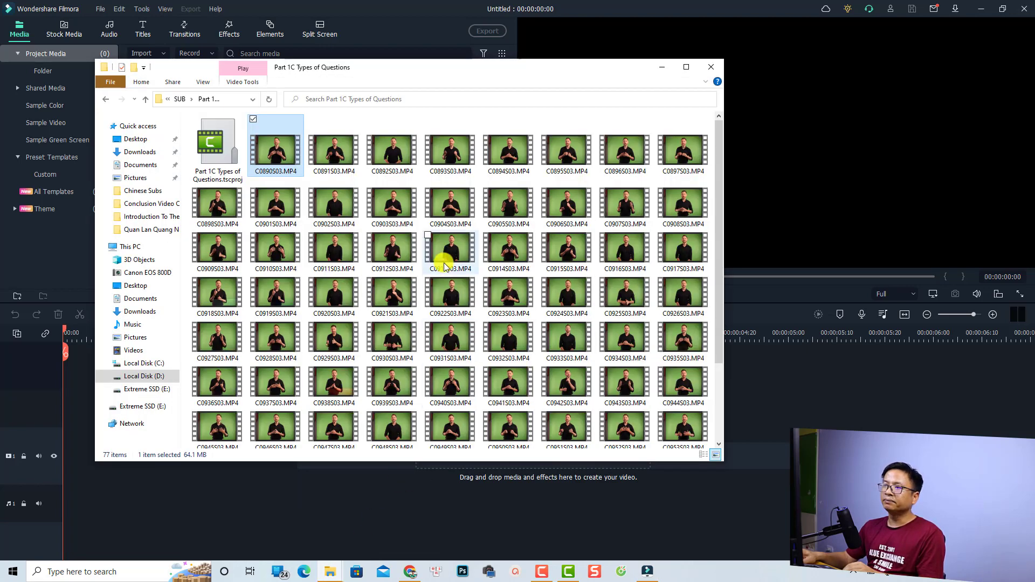
pyautogui.moveTo(330, 74); pyautogui.dragTo(844, 121)
pyautogui.moveTo(790, 195); pyautogui.dragTo(288, 183)
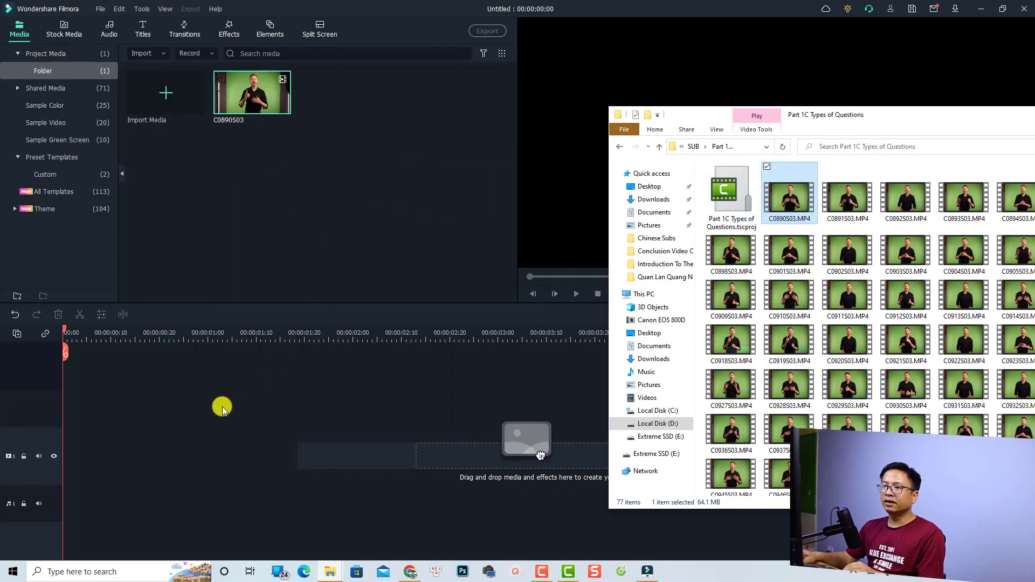
pyautogui.click(222, 406)
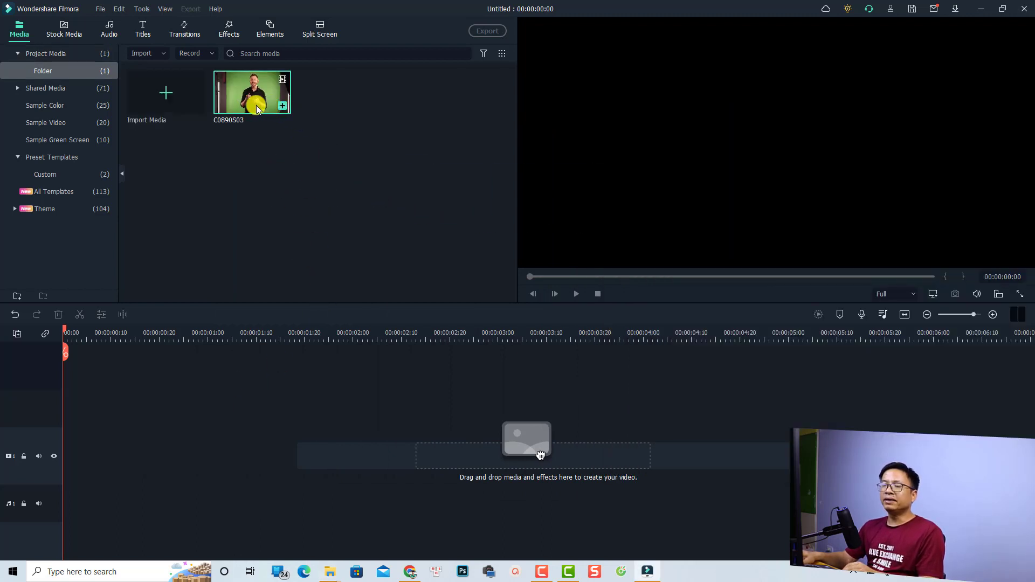
pyautogui.moveTo(252, 111); pyautogui.dragTo(63, 467)
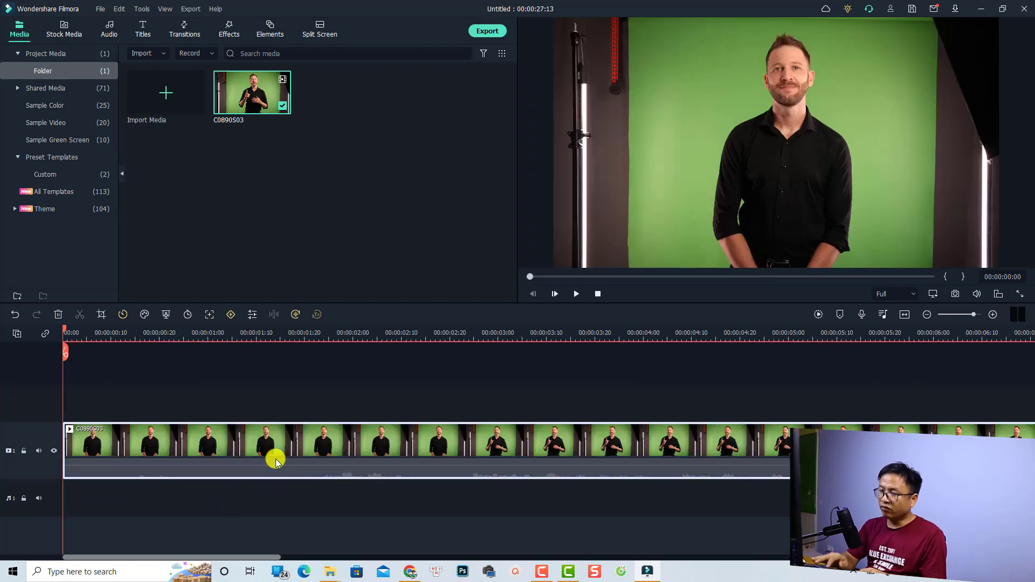
# Play the opening seconds of the clip and fit its full length in the timeline
pyautogui.press('space')
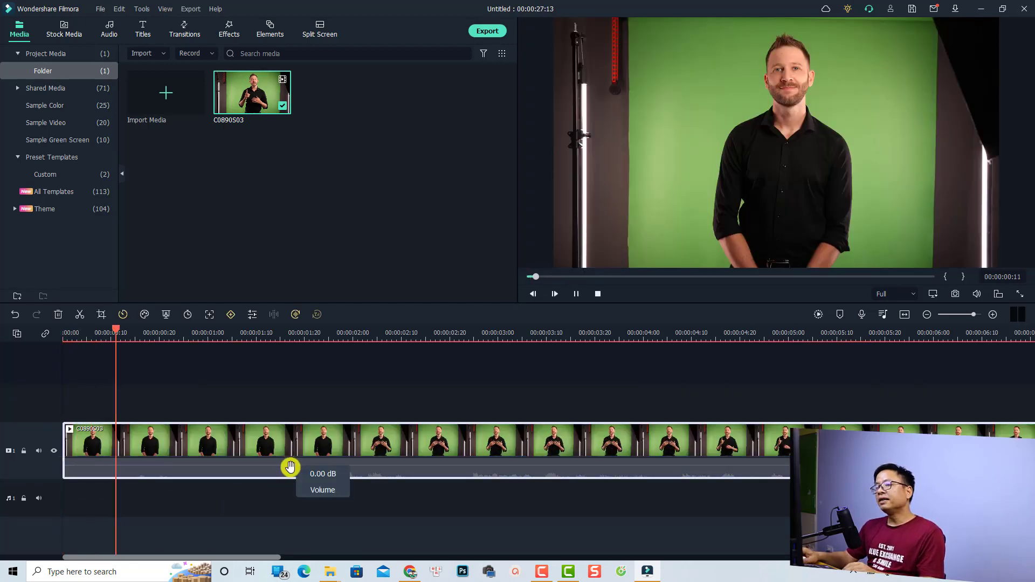
pyautogui.press('space')
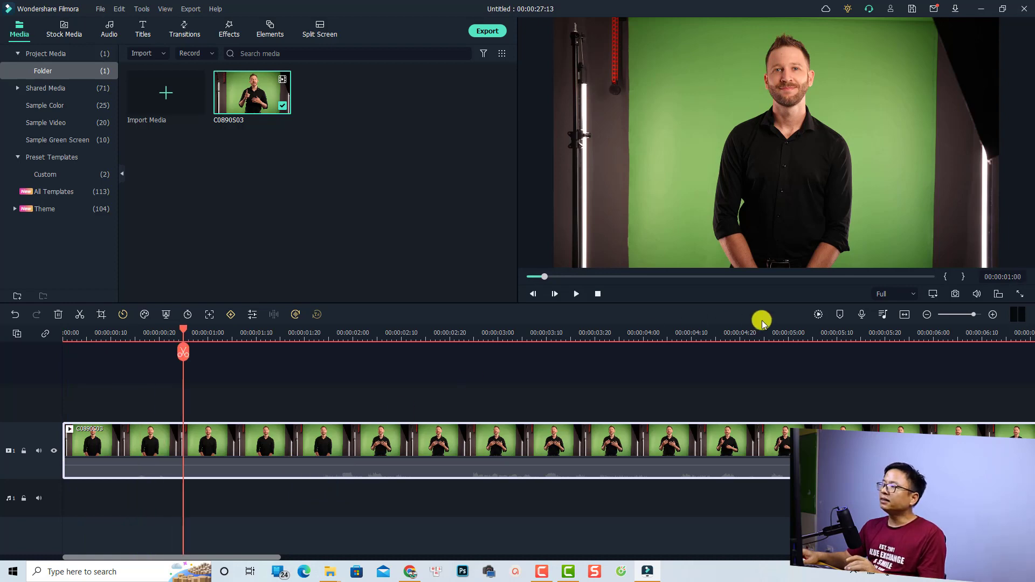
pyautogui.click(904, 318)
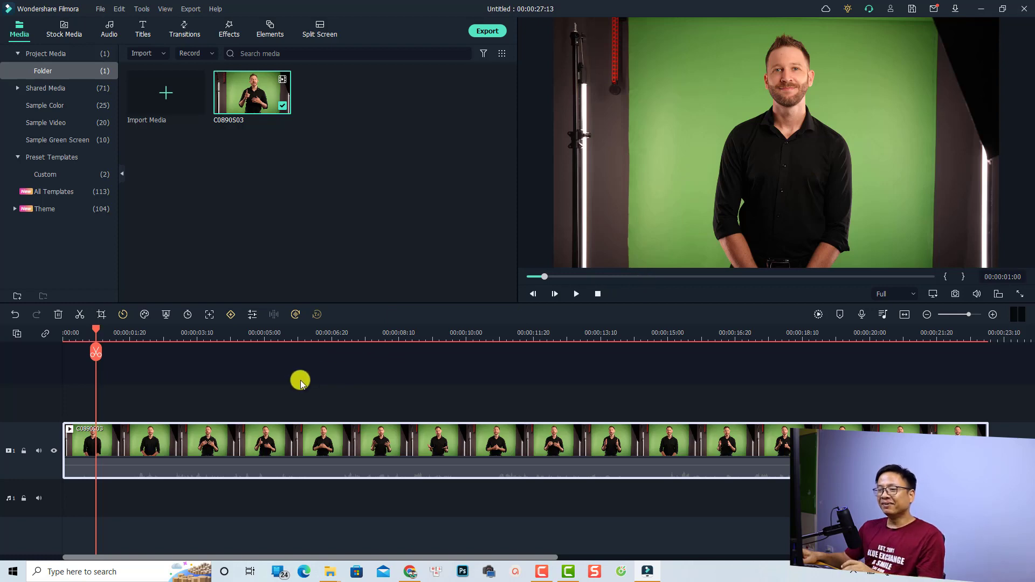
pyautogui.press('space')
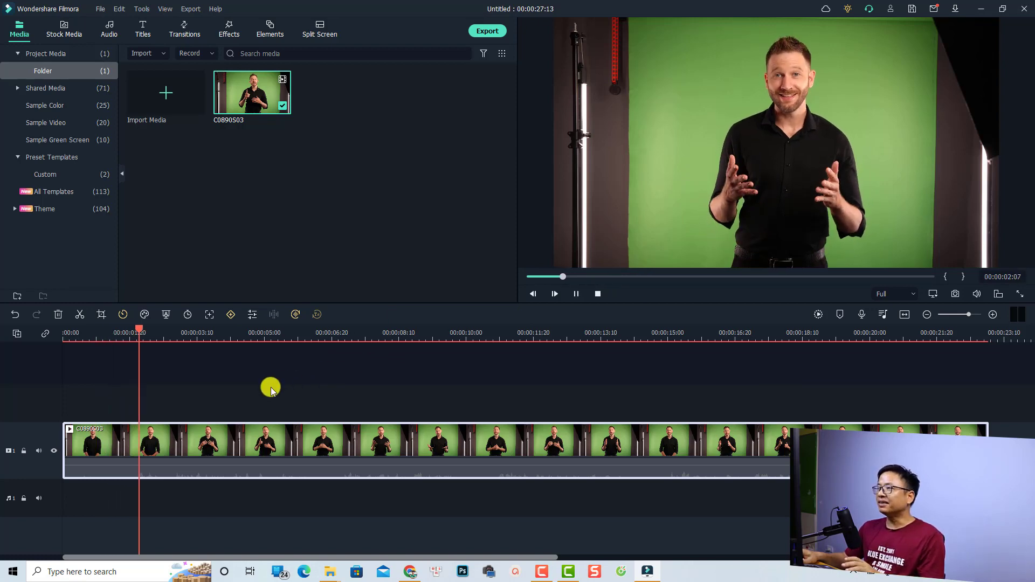
pyautogui.press('space')
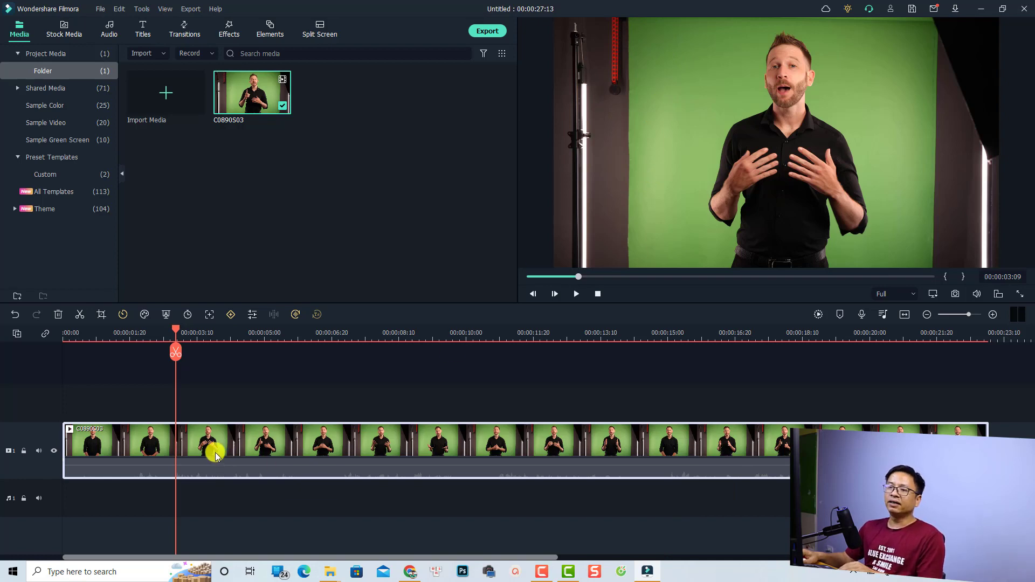
# Crop the clip with a custom ratio to about 1105 x 1080, cutting off the studio equipment on both sides of the green screen
pyautogui.click(100, 315)
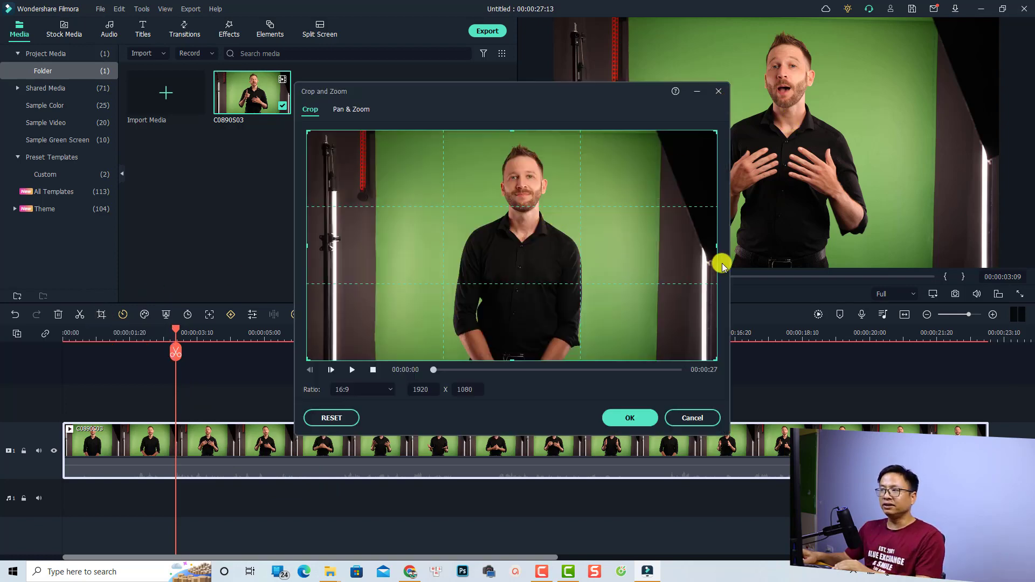
pyautogui.click(380, 390)
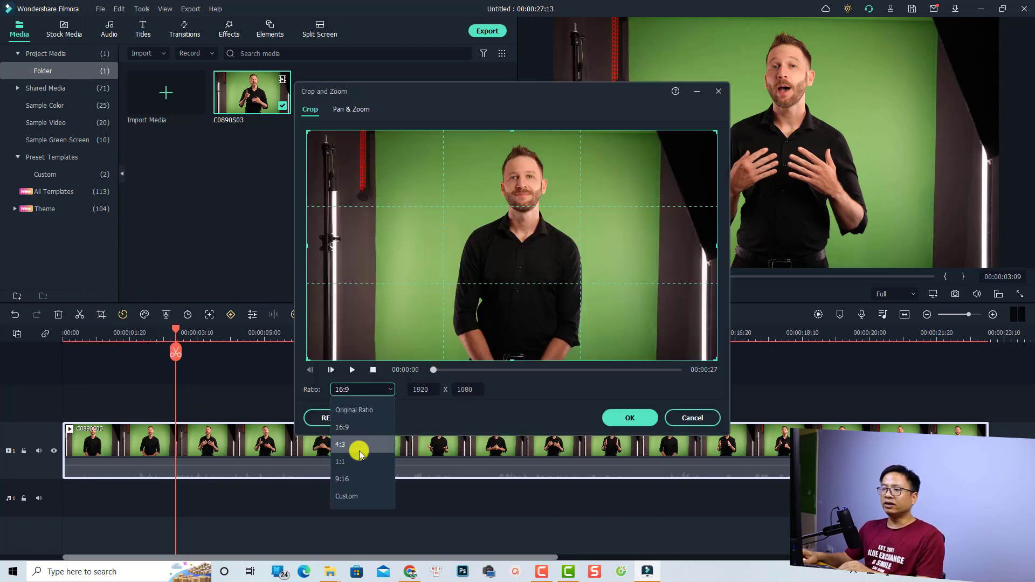
pyautogui.click(356, 495)
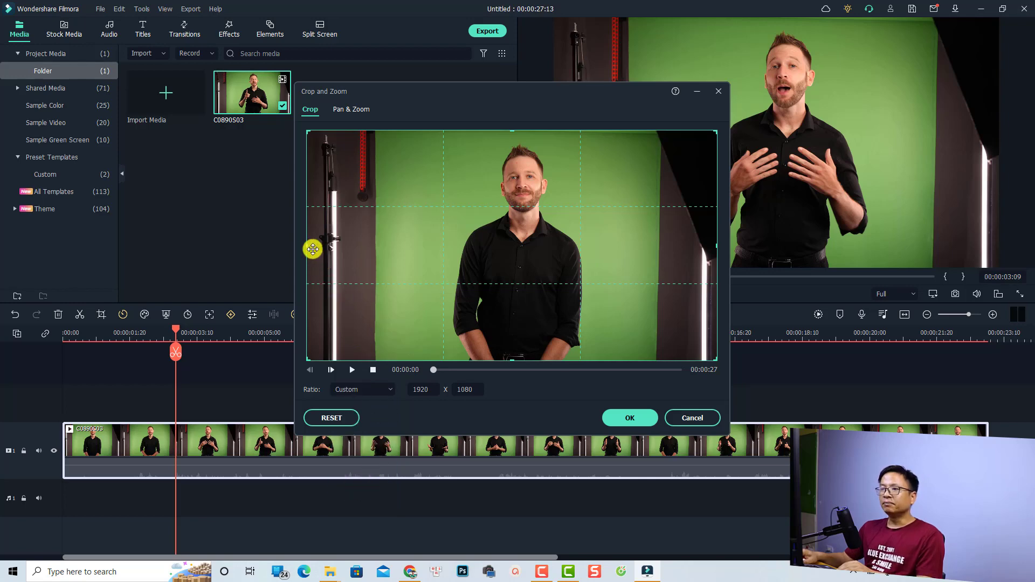
pyautogui.moveTo(309, 247); pyautogui.dragTo(391, 249)
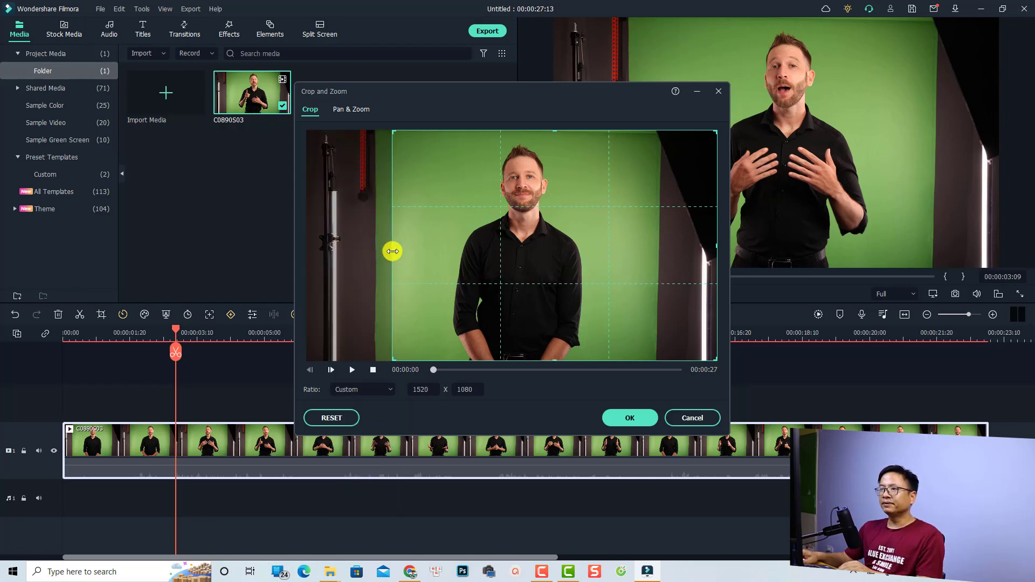
pyautogui.moveTo(717, 247); pyautogui.dragTo(627, 249)
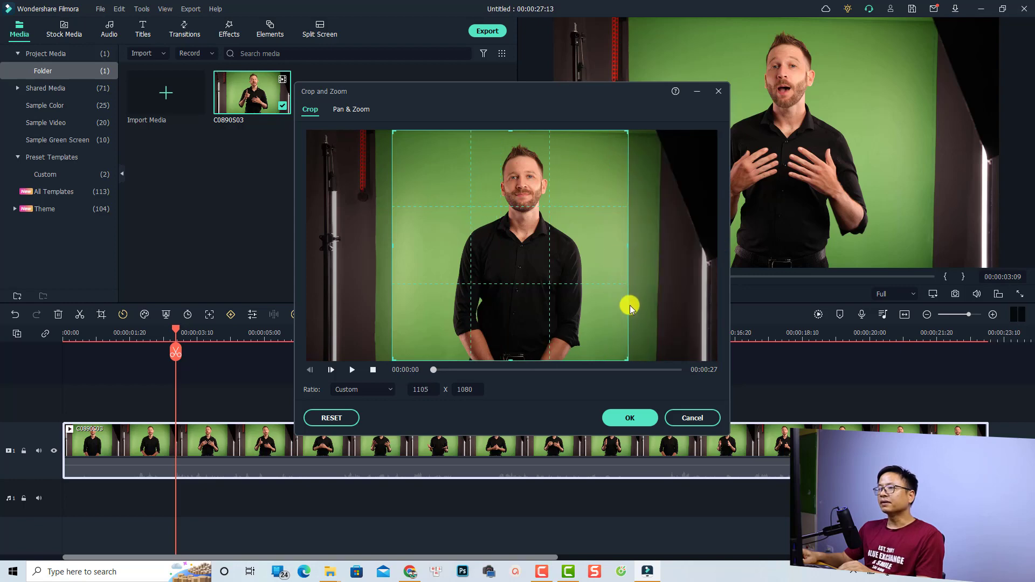
pyautogui.press('space')
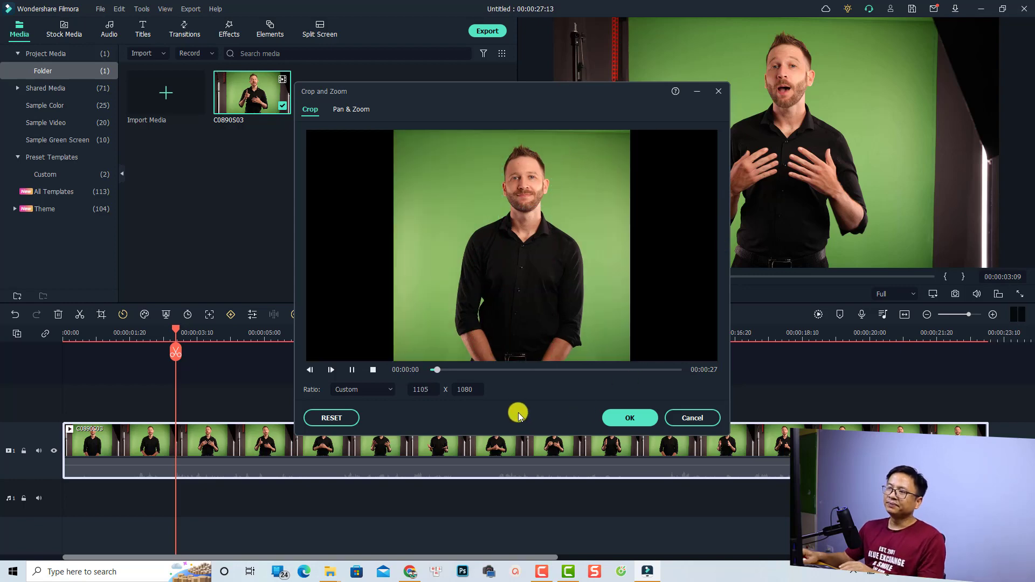
pyautogui.press('space')
pyautogui.click(623, 418)
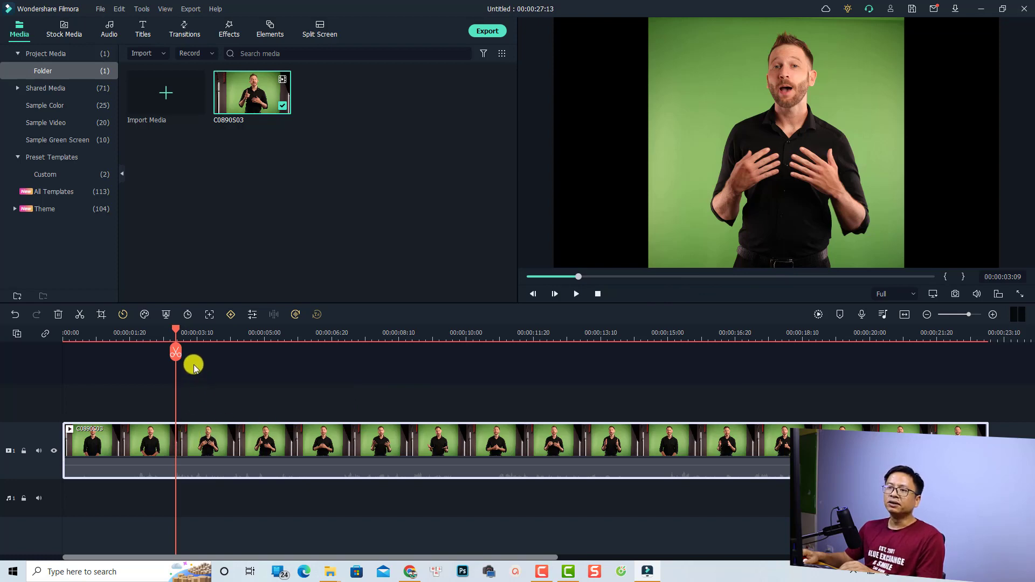
# Enable Chroma Key on the clip and sample the green backdrop beside the presenter as the key color
pyautogui.click(167, 315)
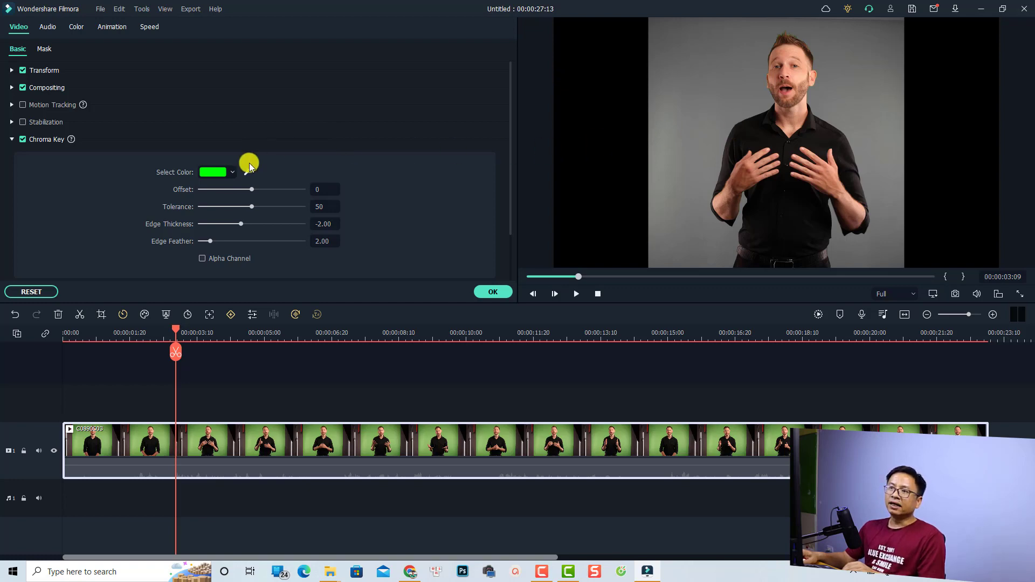
pyautogui.click(247, 172)
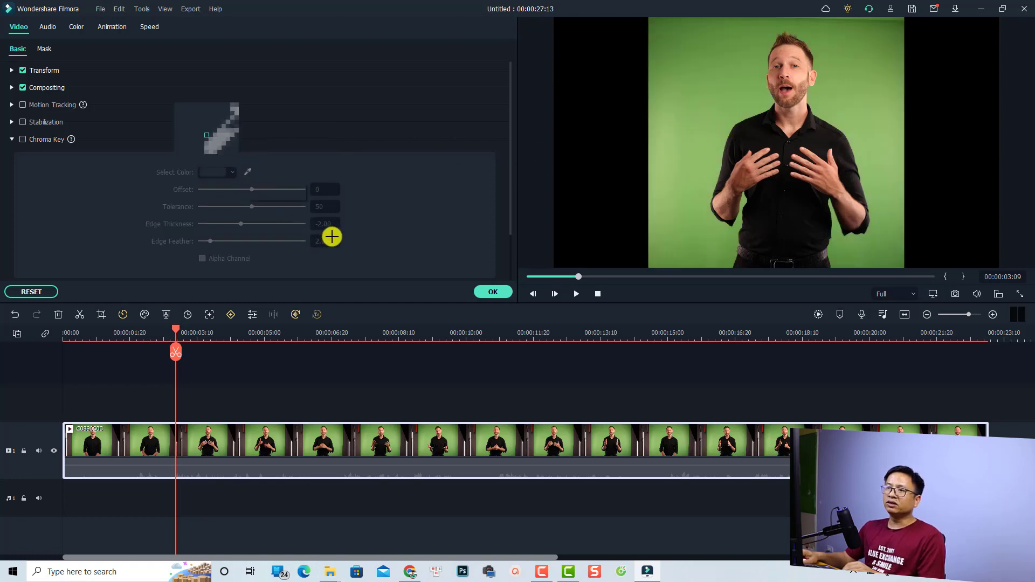
pyautogui.click(753, 111)
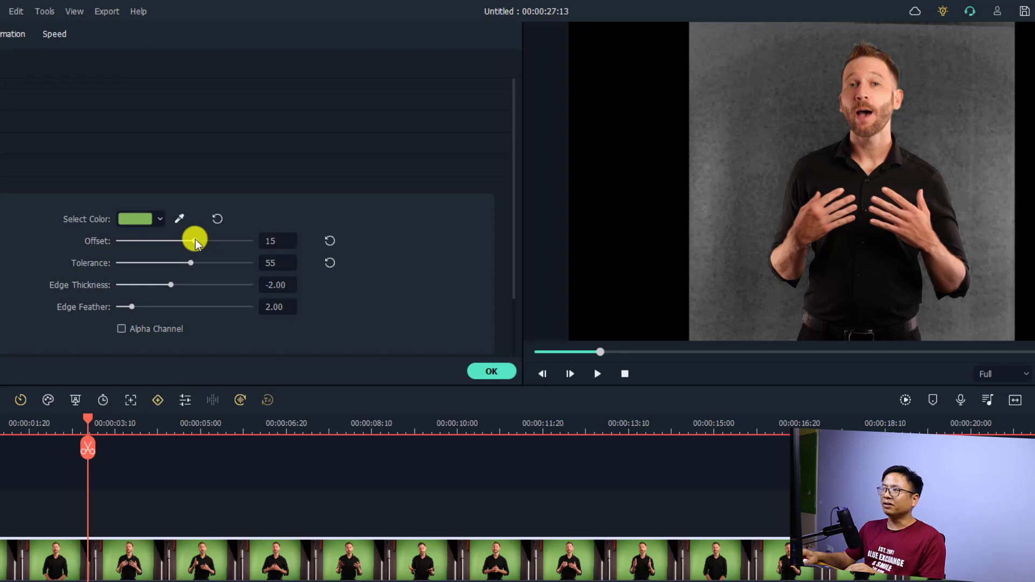
# Set the chroma key's offset to 96, tolerance to 52, edge thickness to -1.67 and edge feather to 3.23
pyautogui.moveTo(195, 243); pyautogui.dragTo(218, 246)
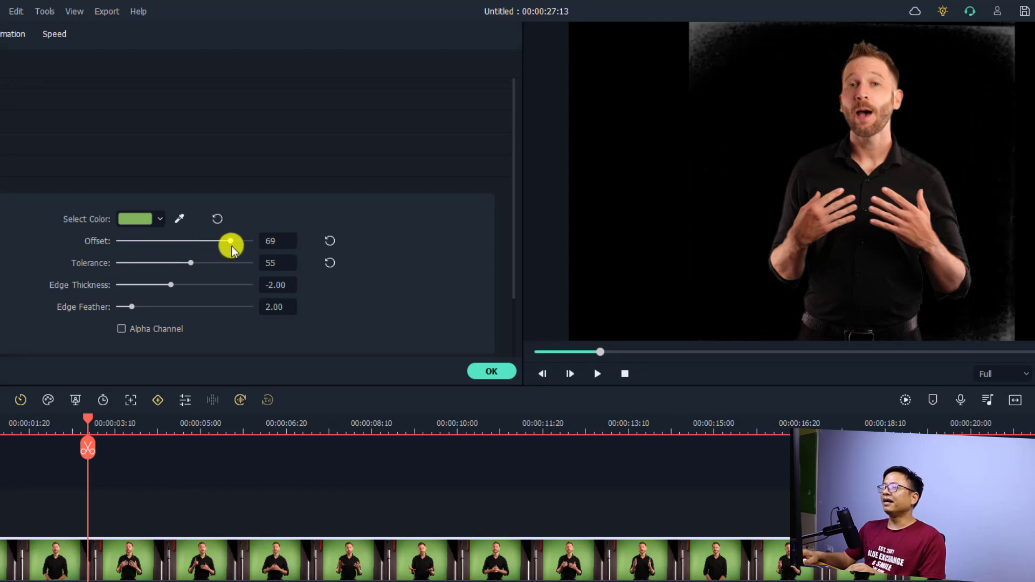
pyautogui.moveTo(232, 247); pyautogui.dragTo(248, 248)
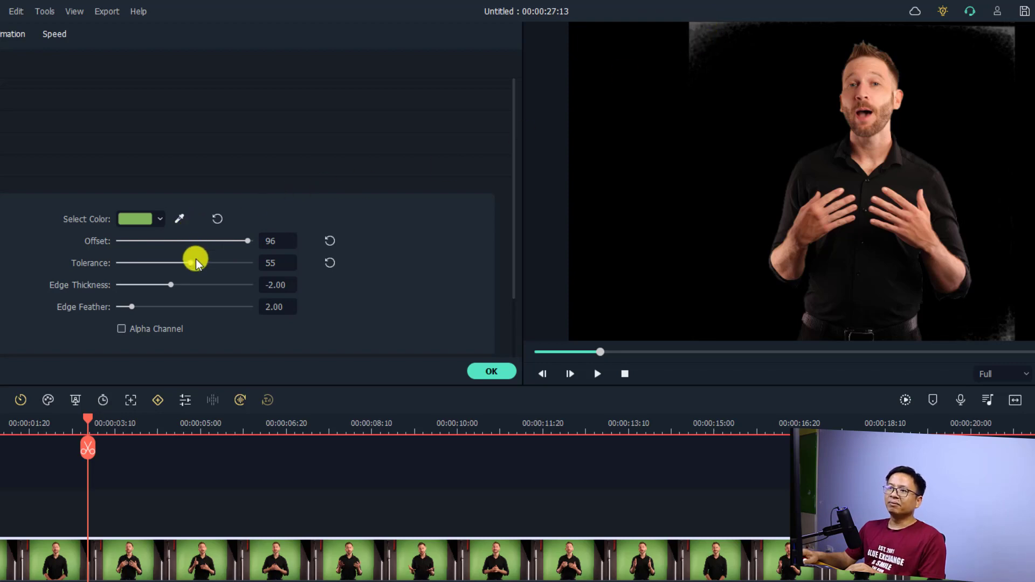
pyautogui.moveTo(191, 266); pyautogui.dragTo(190, 267)
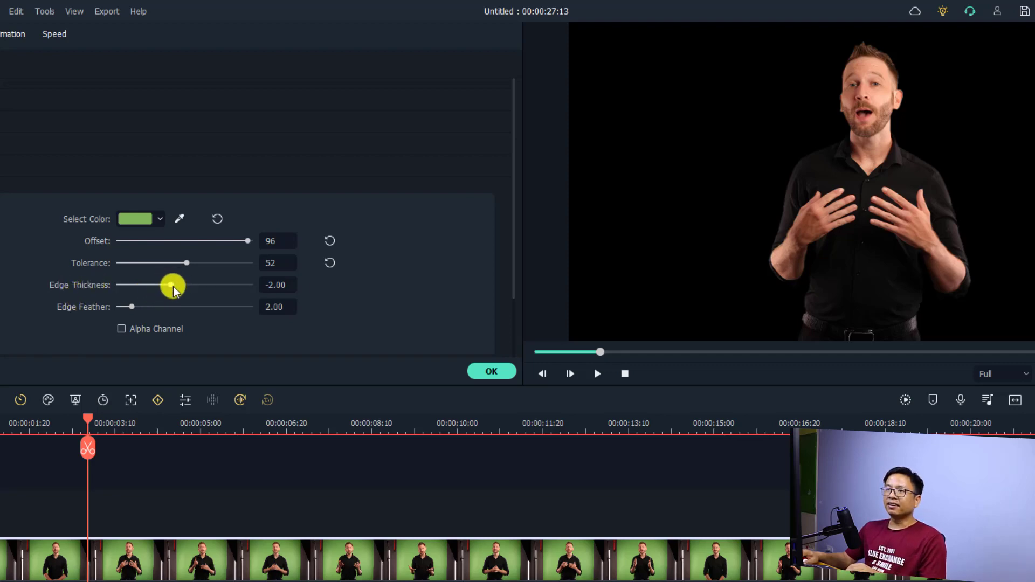
pyautogui.moveTo(174, 290); pyautogui.dragTo(176, 298)
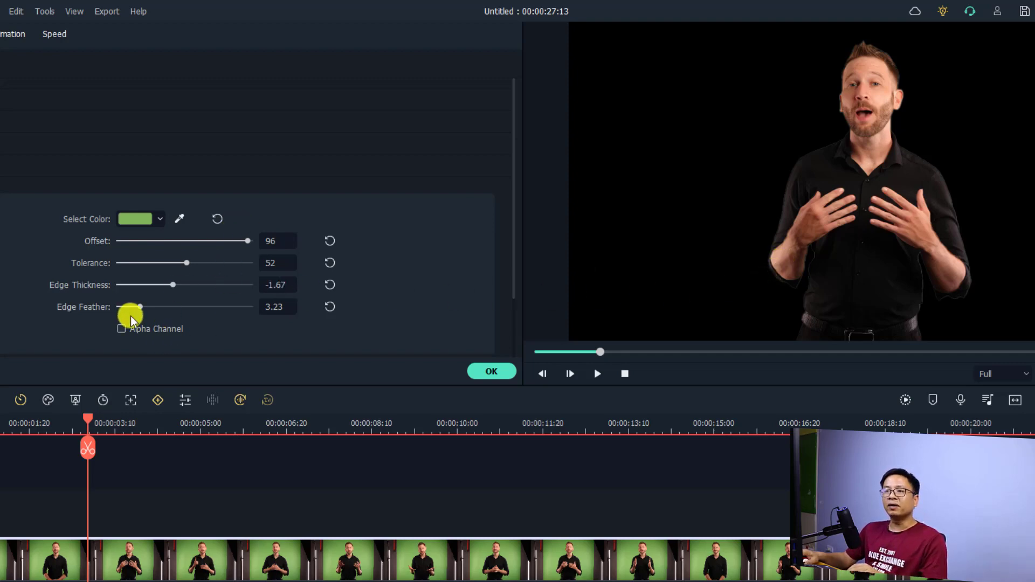
# Check the key by playing part of the clip in Alpha Channel view, and turn that view off again
pyautogui.click(122, 330)
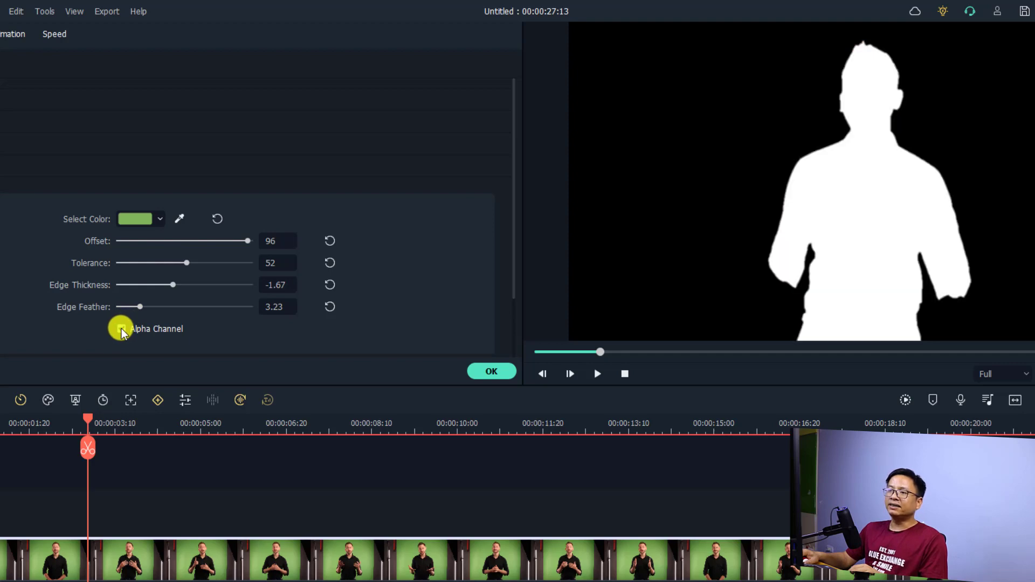
pyautogui.click(122, 329)
pyautogui.click(122, 330)
pyautogui.press('space')
pyautogui.press('space')
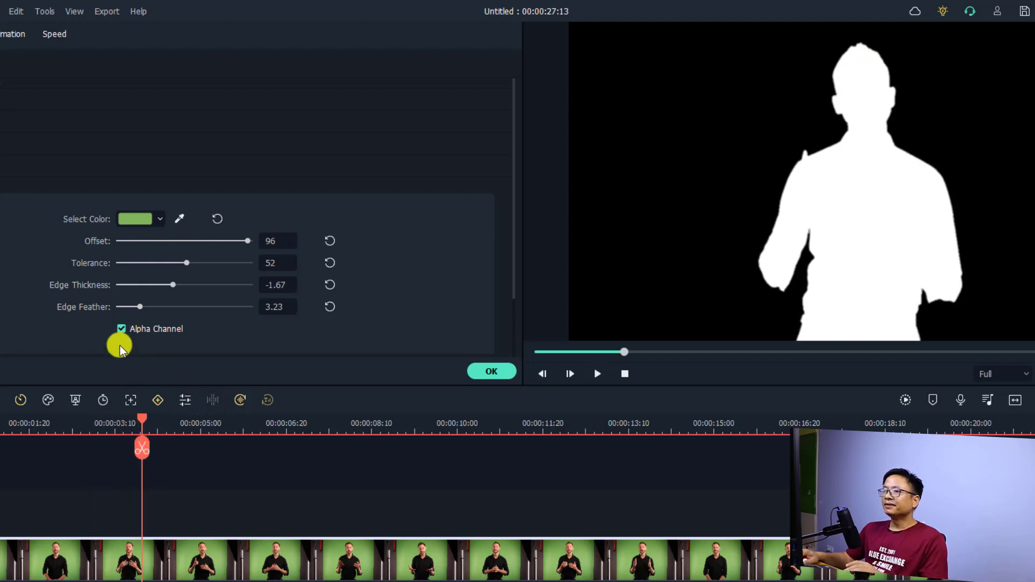
pyautogui.click(121, 330)
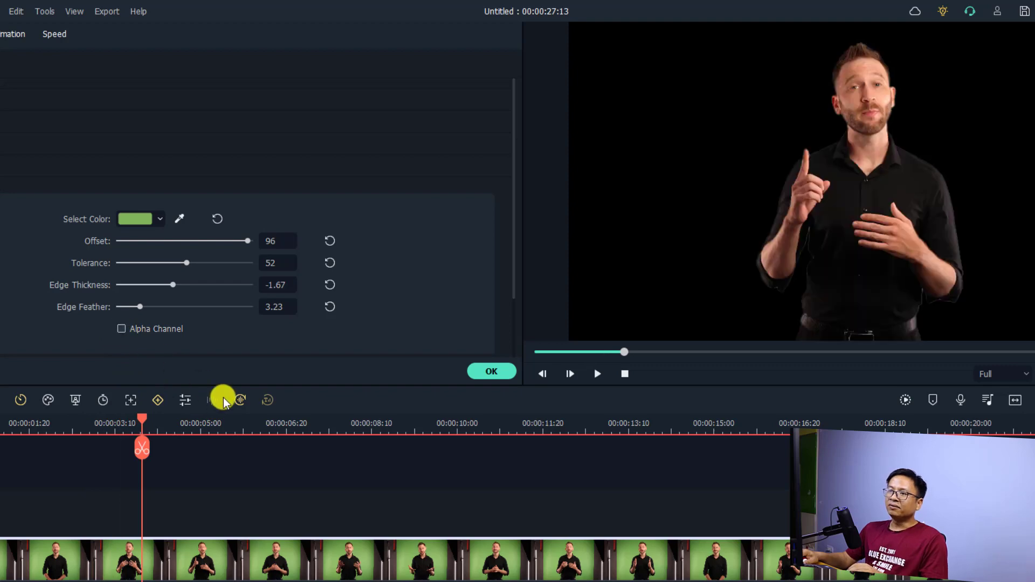
# Accept the chroma key settings and move the presenter clip up to video track 2
pyautogui.click(491, 371)
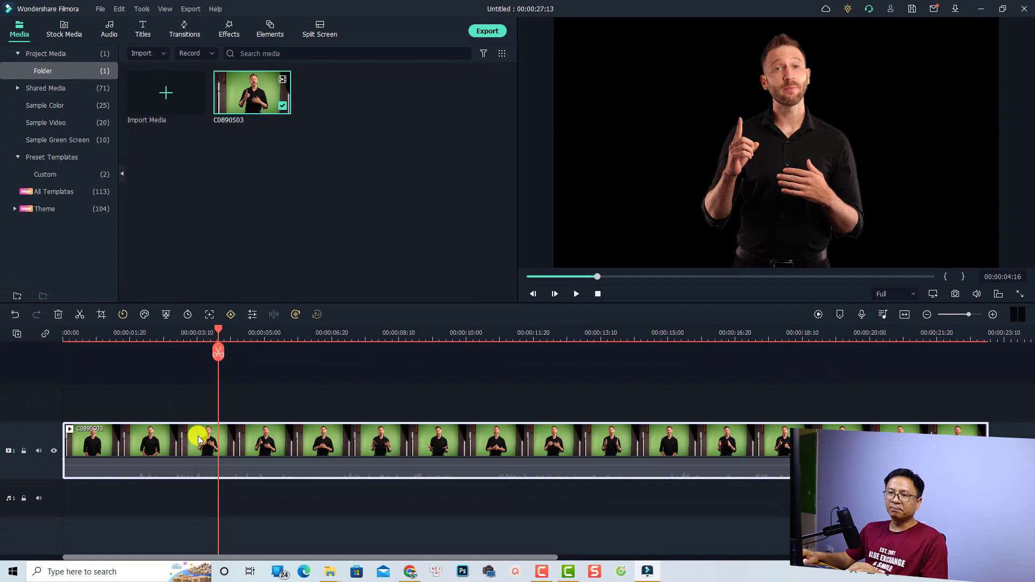
pyautogui.moveTo(199, 440); pyautogui.dragTo(213, 383)
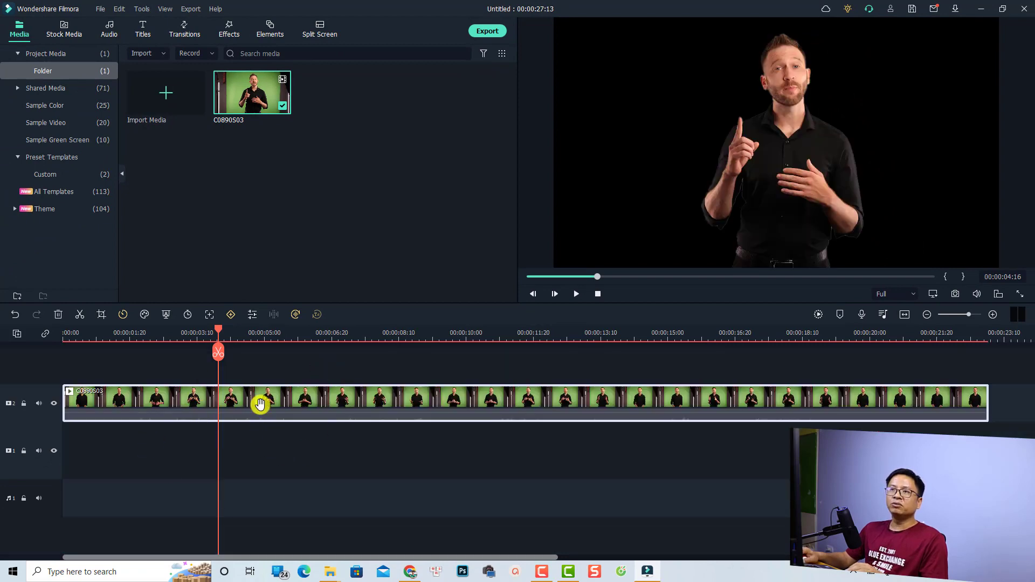
# Download the sandy beach video with breaking waves from the Pexels stock library and place it on video track 1 beneath the presenter
pyautogui.click(63, 28)
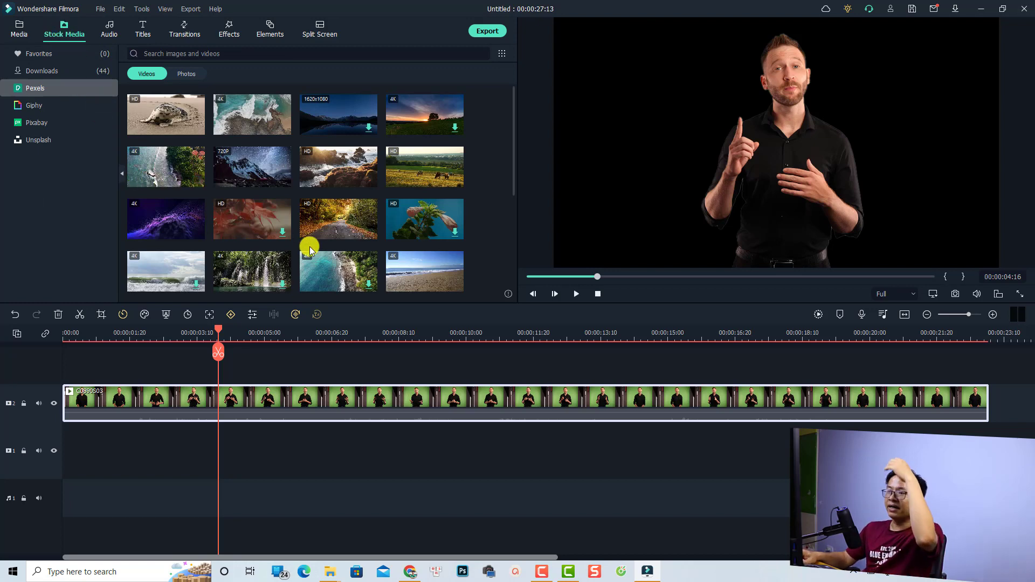
pyautogui.moveTo(407, 277)
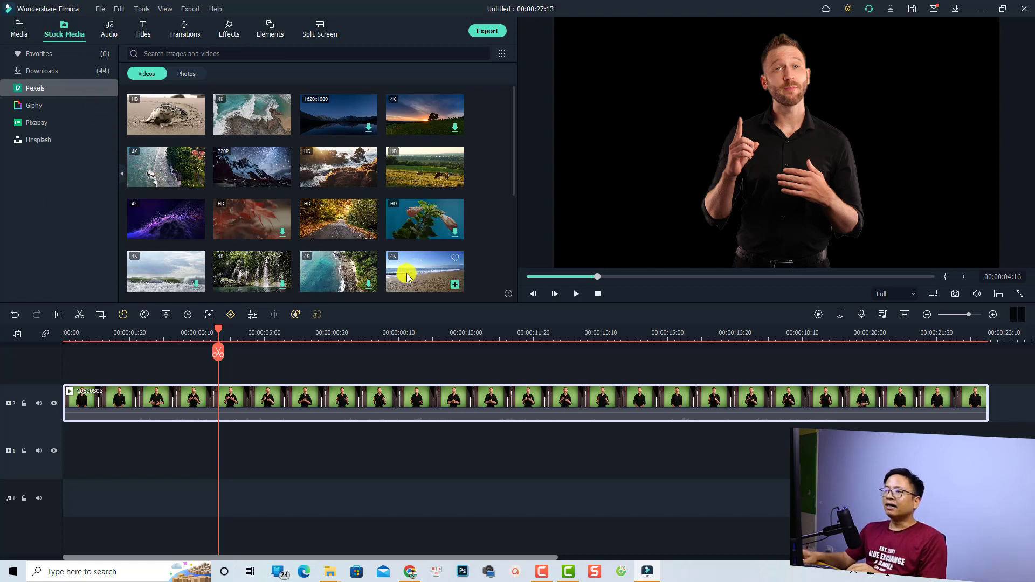
pyautogui.click(454, 261)
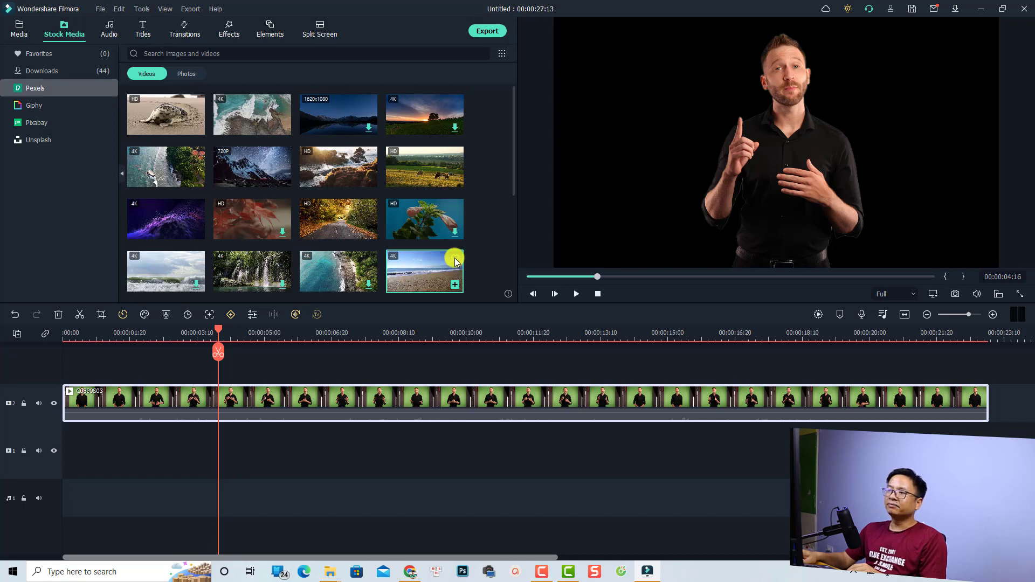
pyautogui.doubleClick(415, 271)
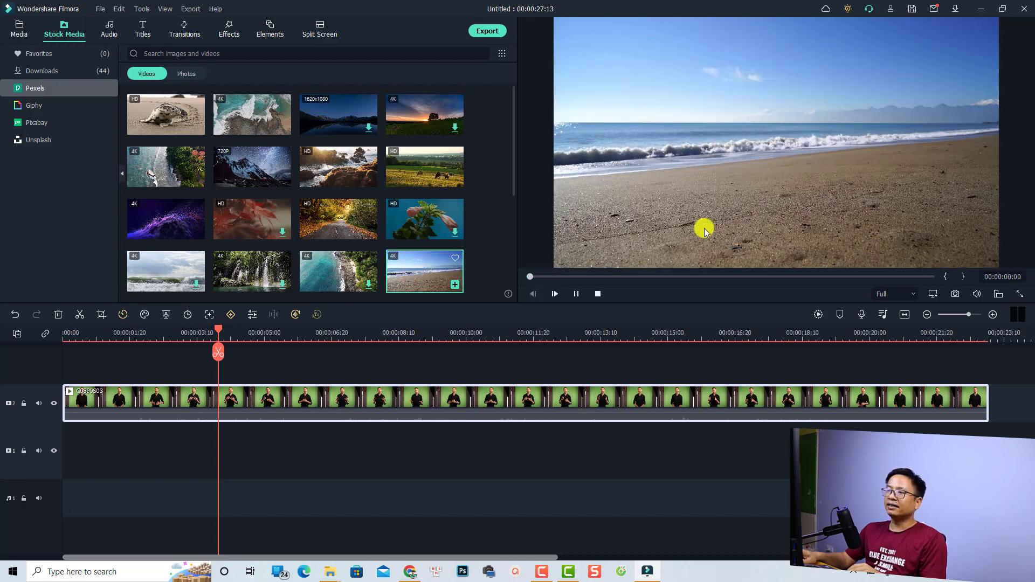
pyautogui.moveTo(446, 285); pyautogui.dragTo(136, 462)
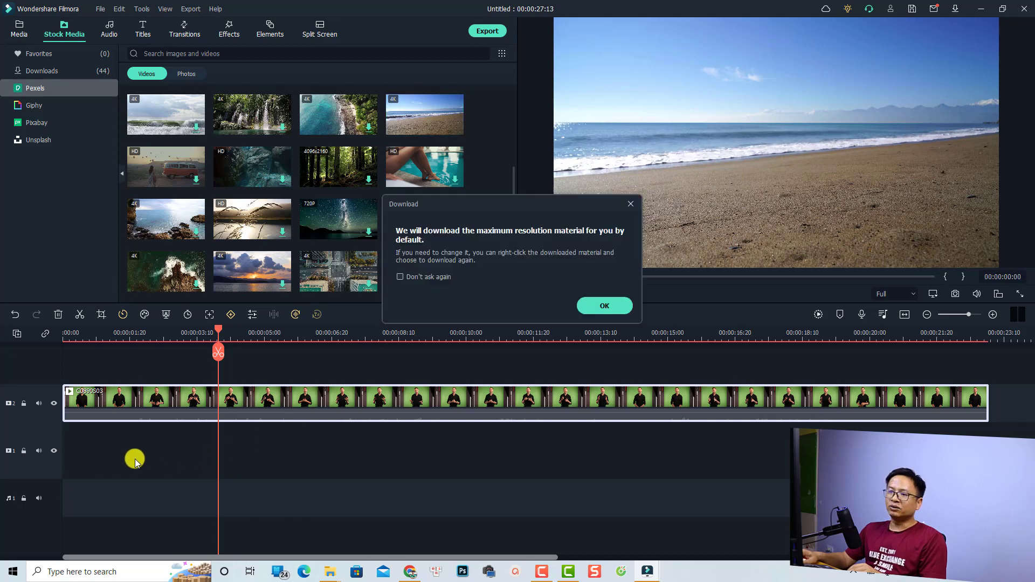
pyautogui.click(605, 306)
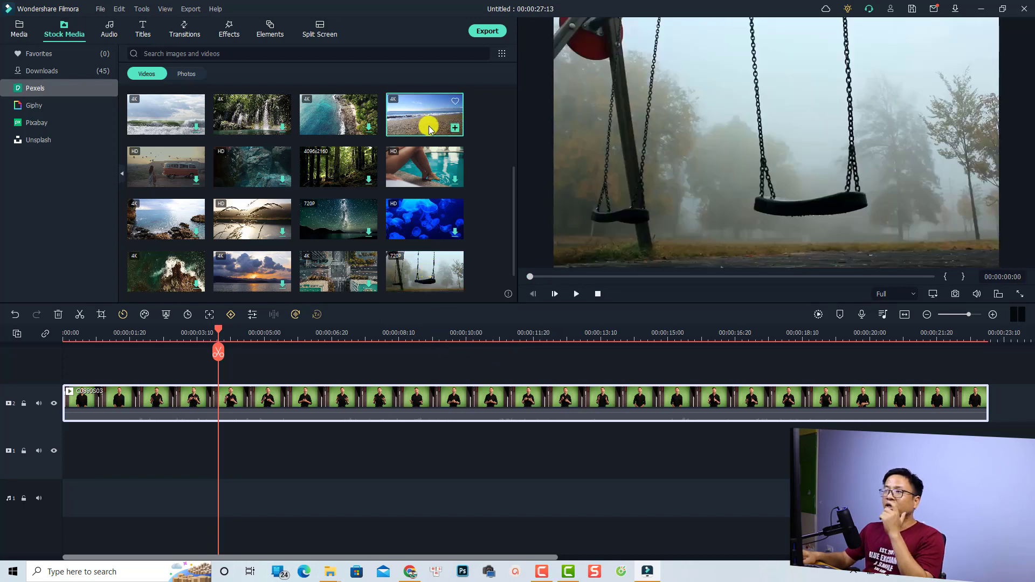
pyautogui.moveTo(423, 131); pyautogui.dragTo(292, 486)
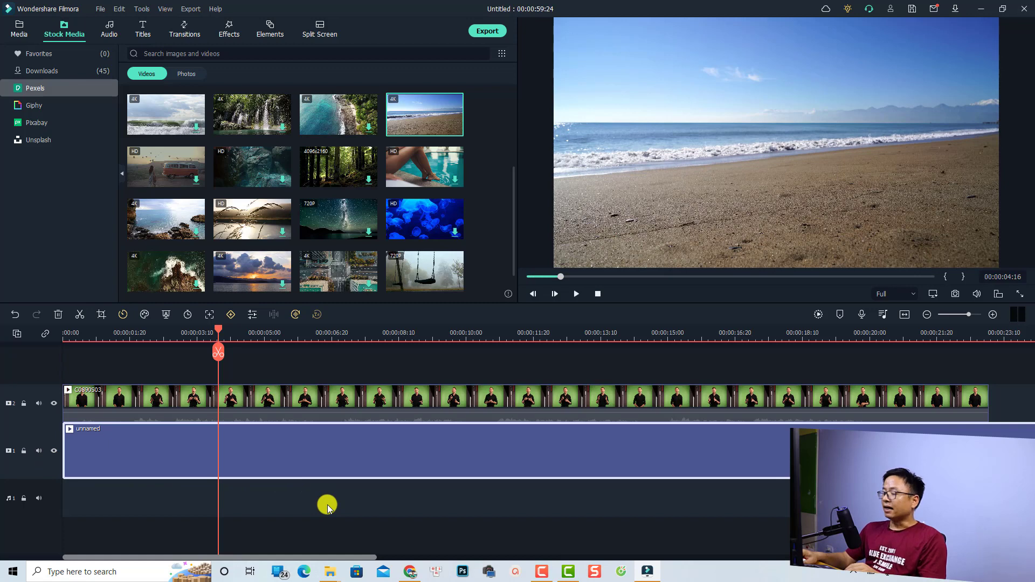
# Play a short part of the timeline to check the presenter against the beach background
pyautogui.click(327, 505)
pyautogui.press('space')
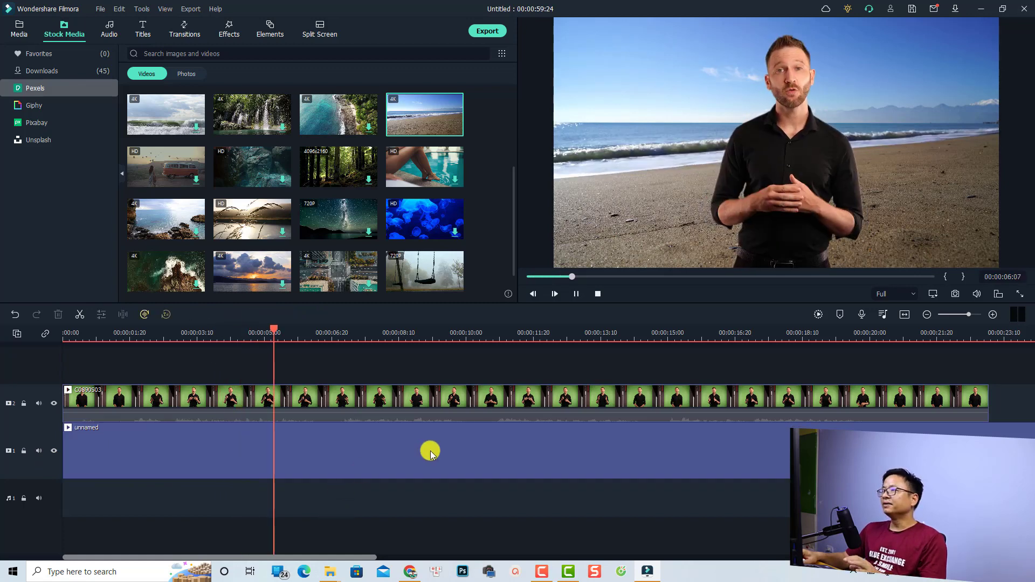
pyautogui.press('space')
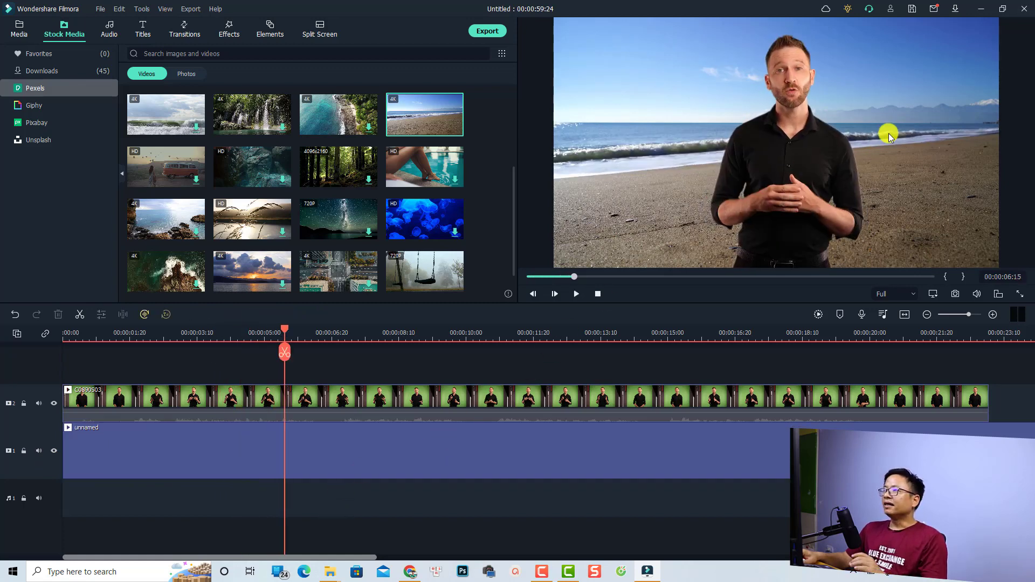
# Scale the presenter down in the frame and place him at the lower right of the beach scene
pyautogui.click(799, 202)
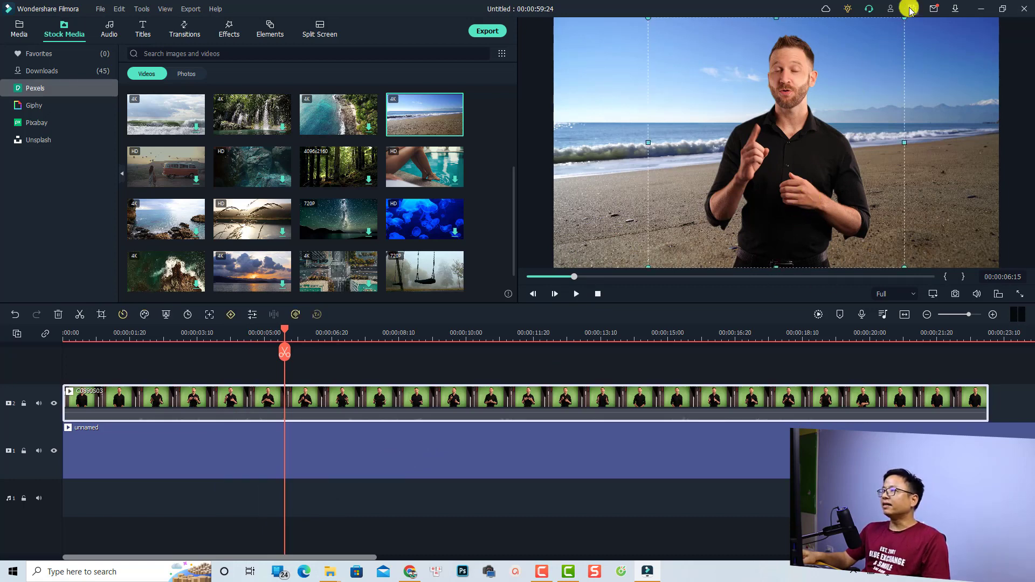
pyautogui.moveTo(903, 18); pyautogui.dragTo(824, 145)
pyautogui.moveTo(746, 209); pyautogui.dragTo(886, 217)
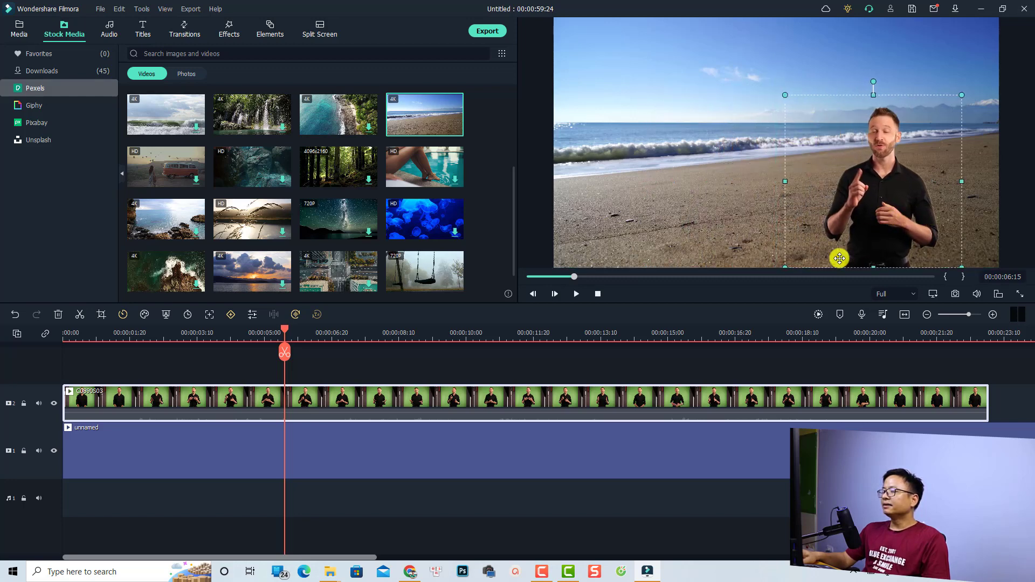
# Copy the presenter clip, lock video track 2, and paste the copy on video track 3, aligned with the original clip
pyautogui.rightClick(330, 399)
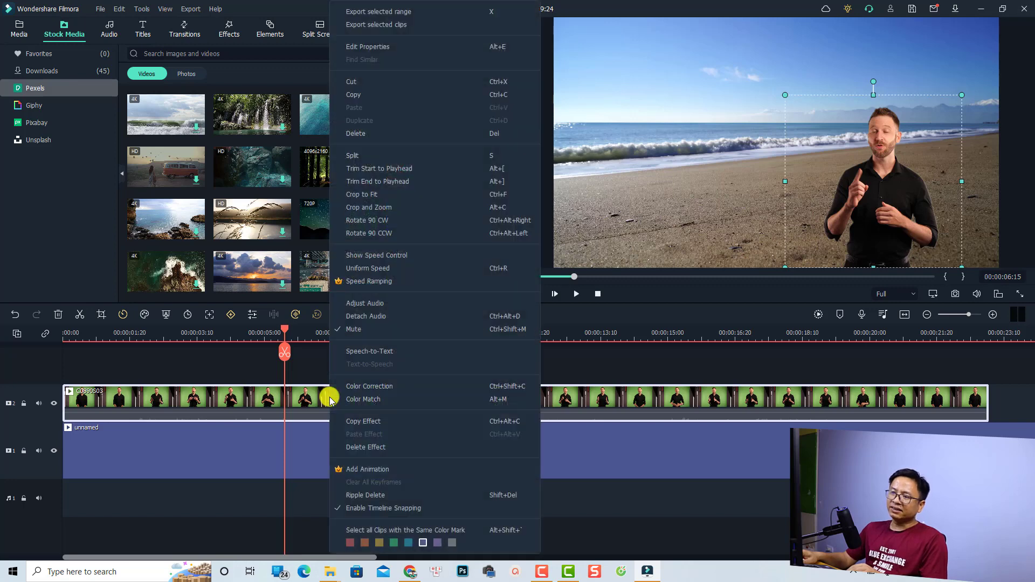
pyautogui.click(352, 94)
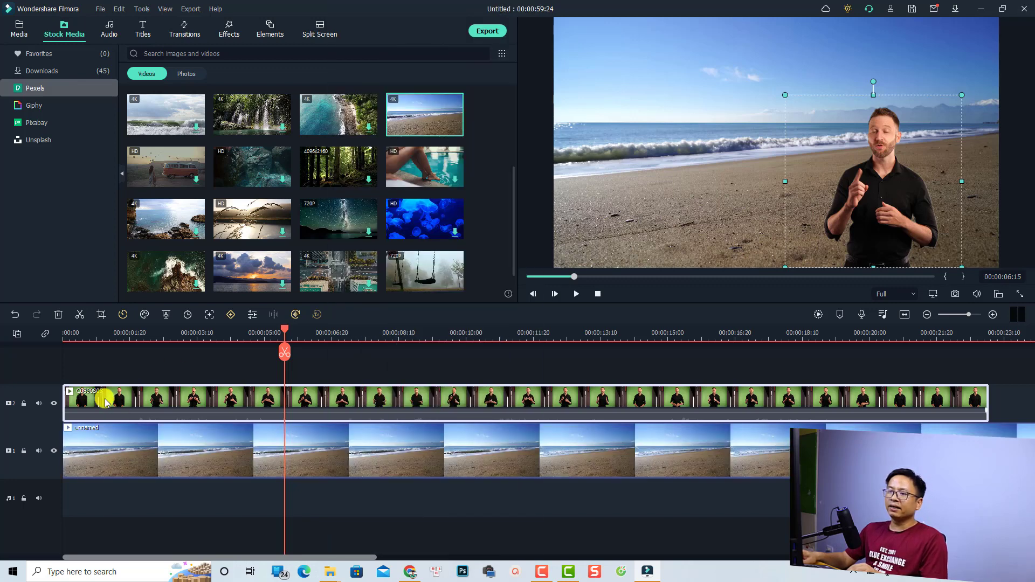
pyautogui.click(24, 405)
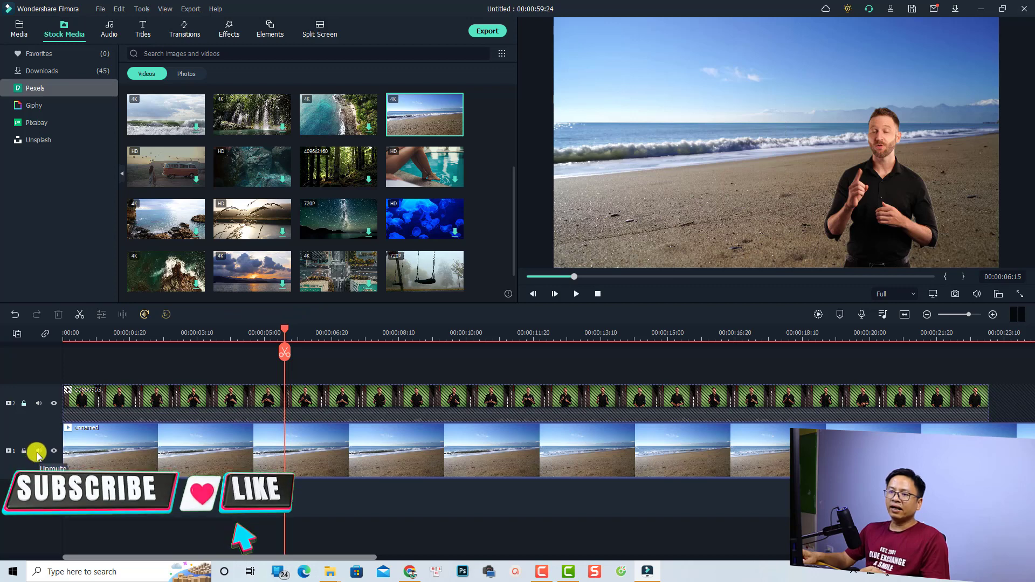
pyautogui.hotkey('ctrl', 'v')
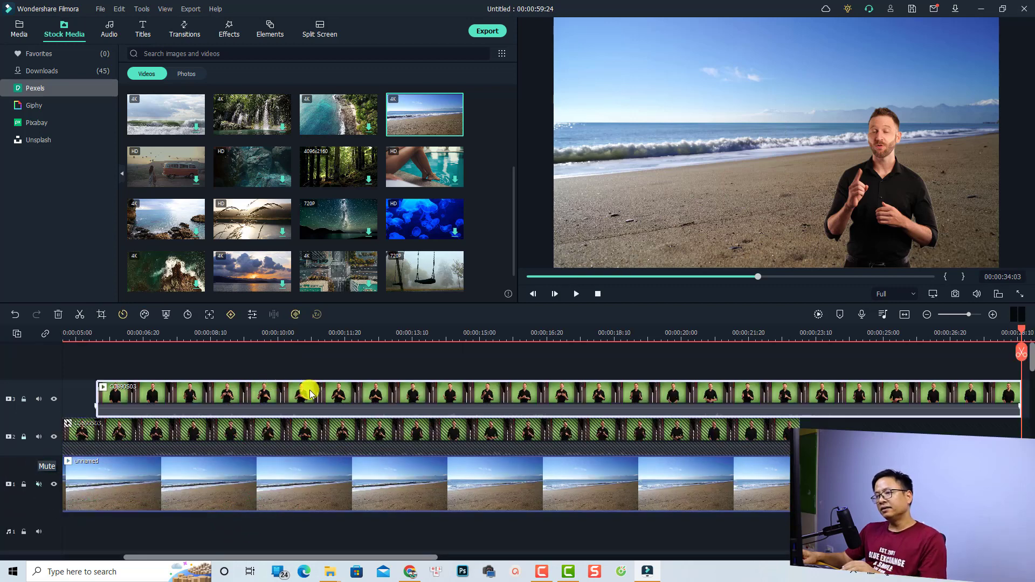
pyautogui.moveTo(311, 392); pyautogui.dragTo(194, 393)
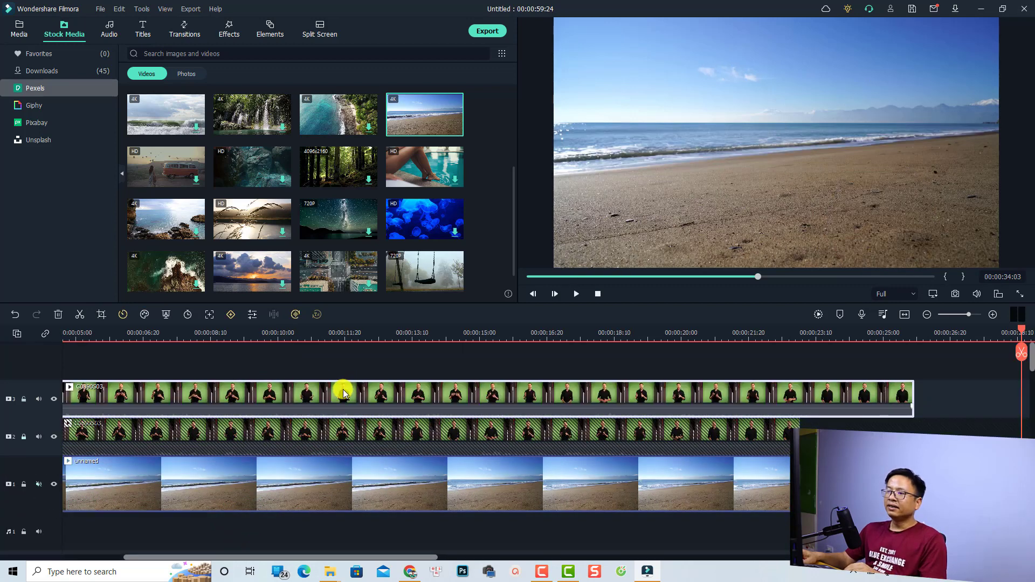
pyautogui.moveTo(344, 393); pyautogui.dragTo(234, 397)
# At 00:00:19:00, move the copied presenter to the left of the original in the frame
pyautogui.click(560, 336)
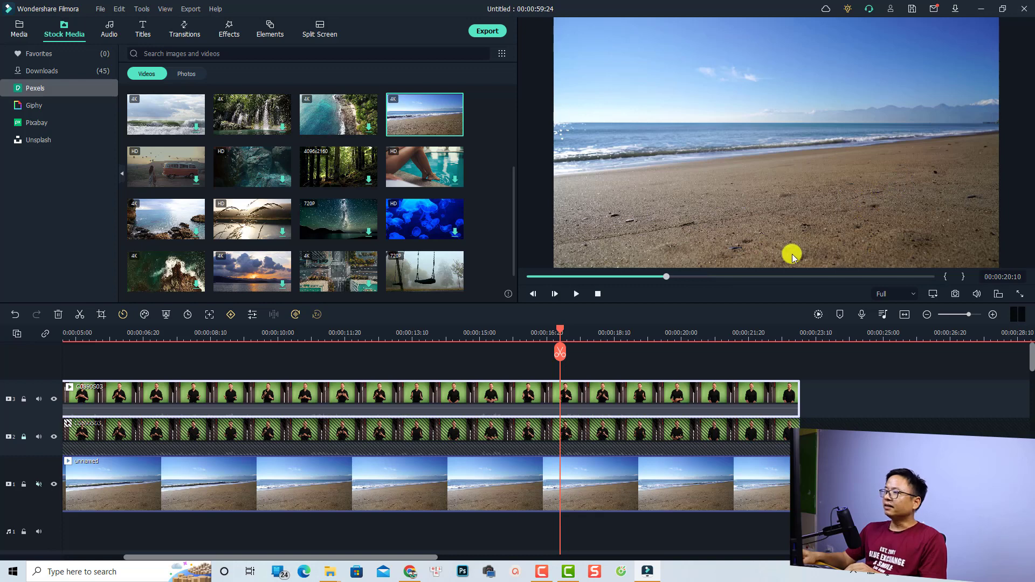
pyautogui.moveTo(559, 328); pyautogui.dragTo(513, 339)
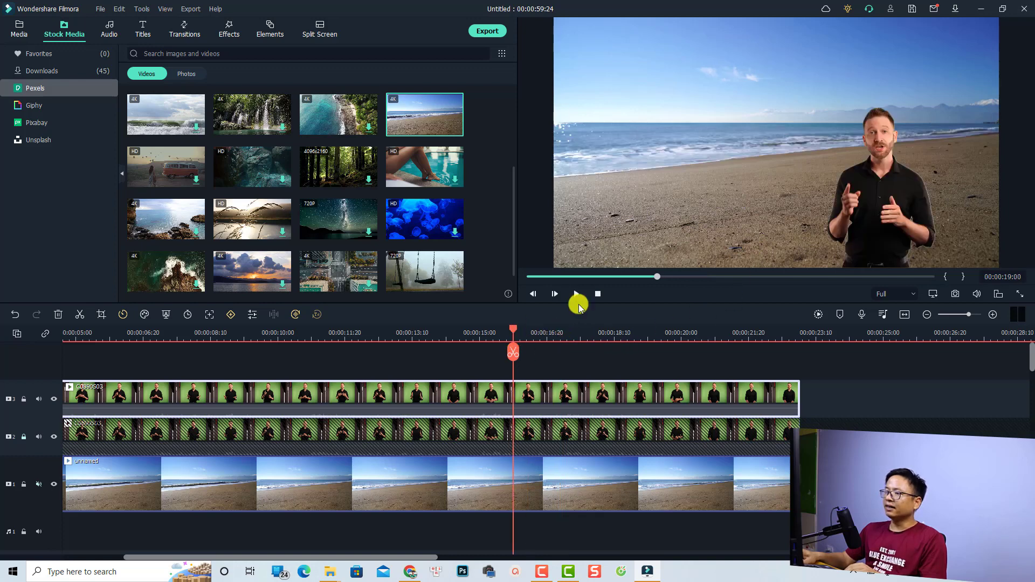
pyautogui.moveTo(863, 223); pyautogui.dragTo(684, 222)
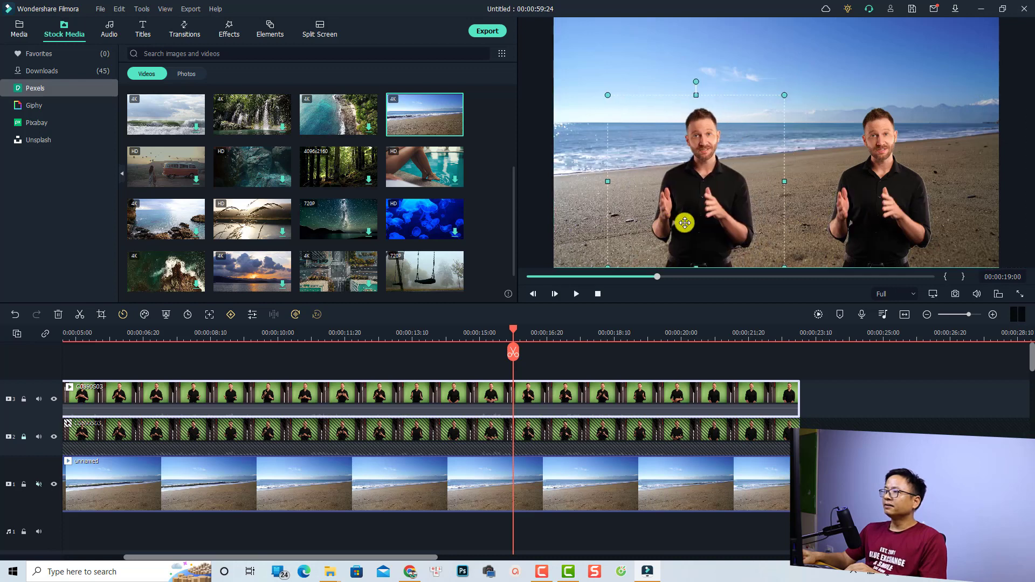
# Play the timeline from about 00:00:10:19 to check both presenters over the beach background
pyautogui.click(236, 339)
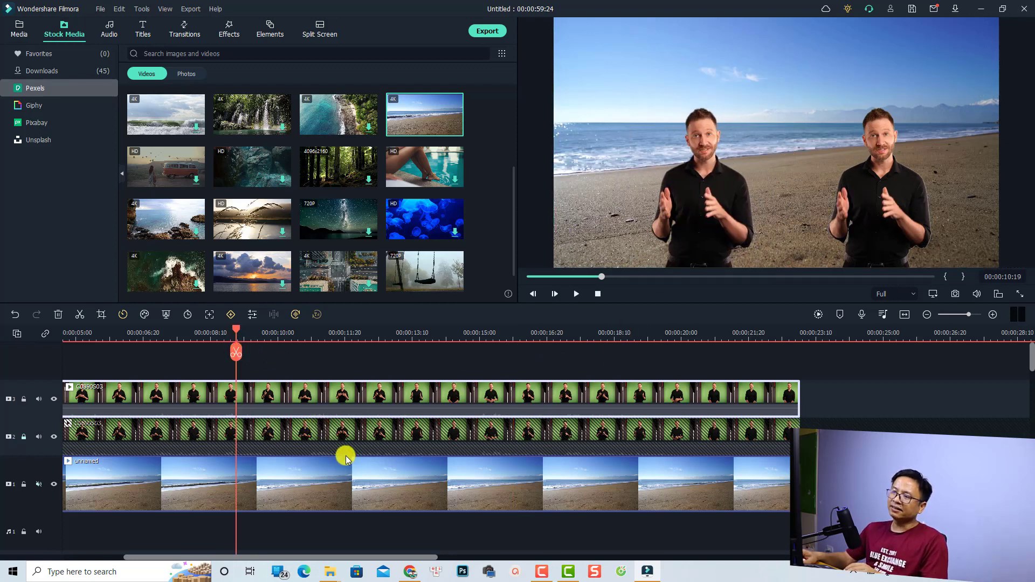
pyautogui.press('space')
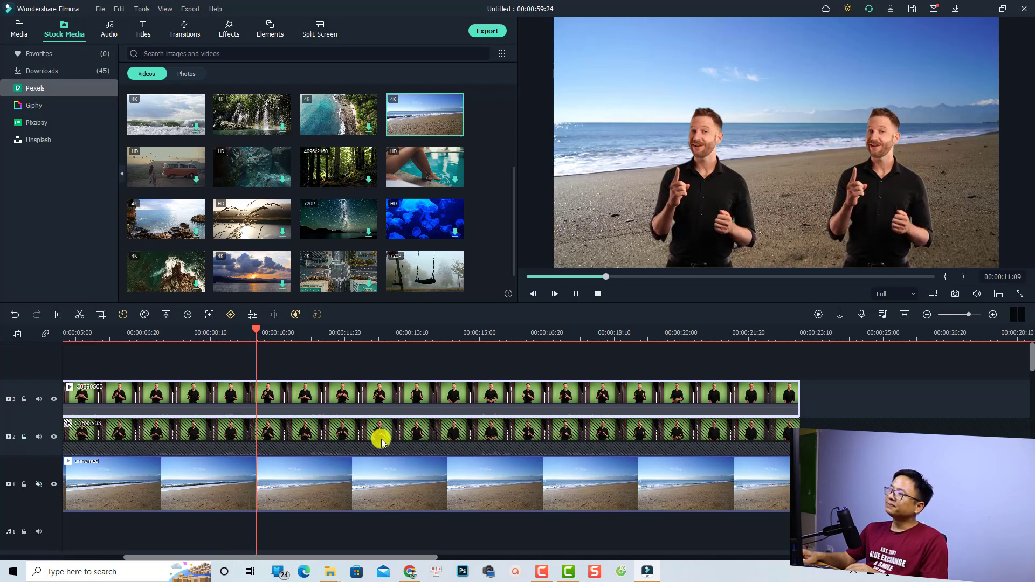
pyautogui.press('space')
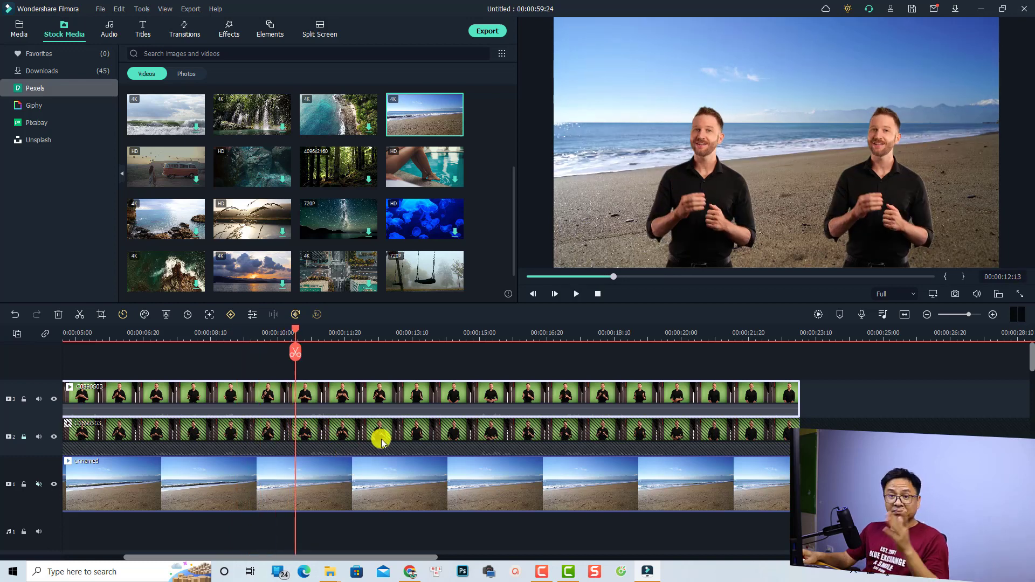
pyautogui.moveTo(487, 407)
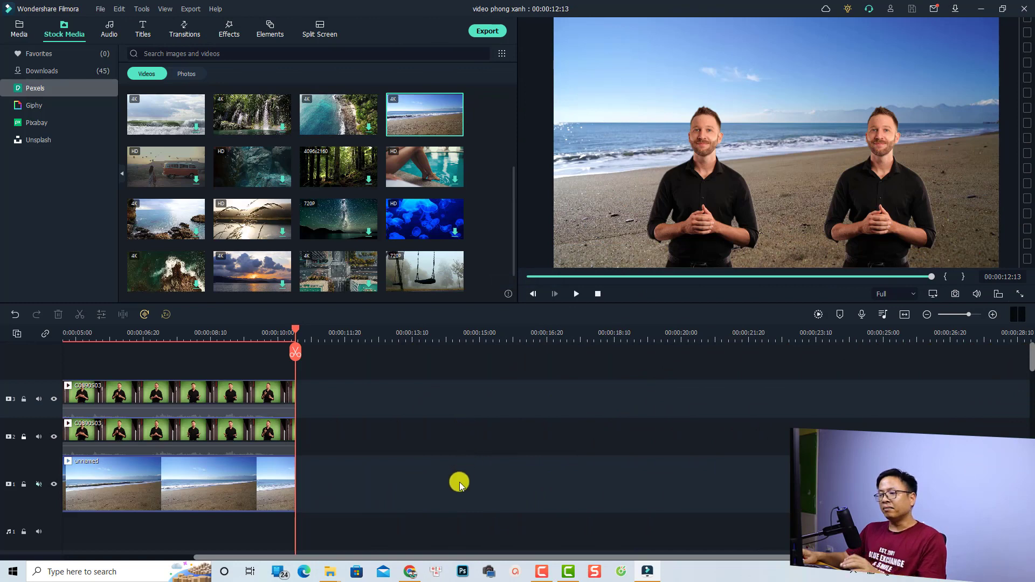
# Switch to Chrome to view the Camtasia video editor page on the TechSmith site, and return to Filmora
pyautogui.click(410, 575)
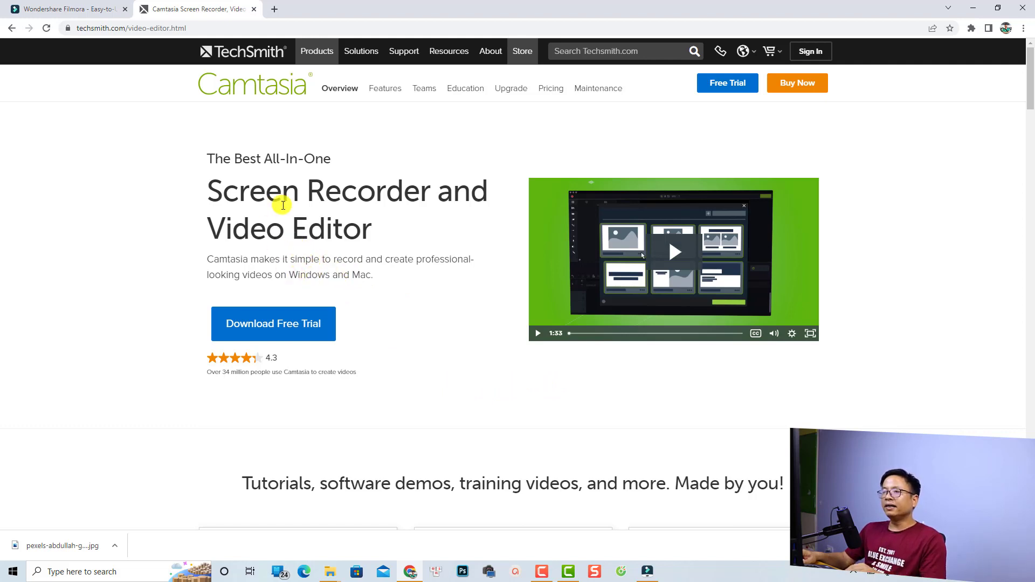
pyautogui.moveTo(216, 190); pyautogui.dragTo(208, 232)
pyautogui.click(380, 236)
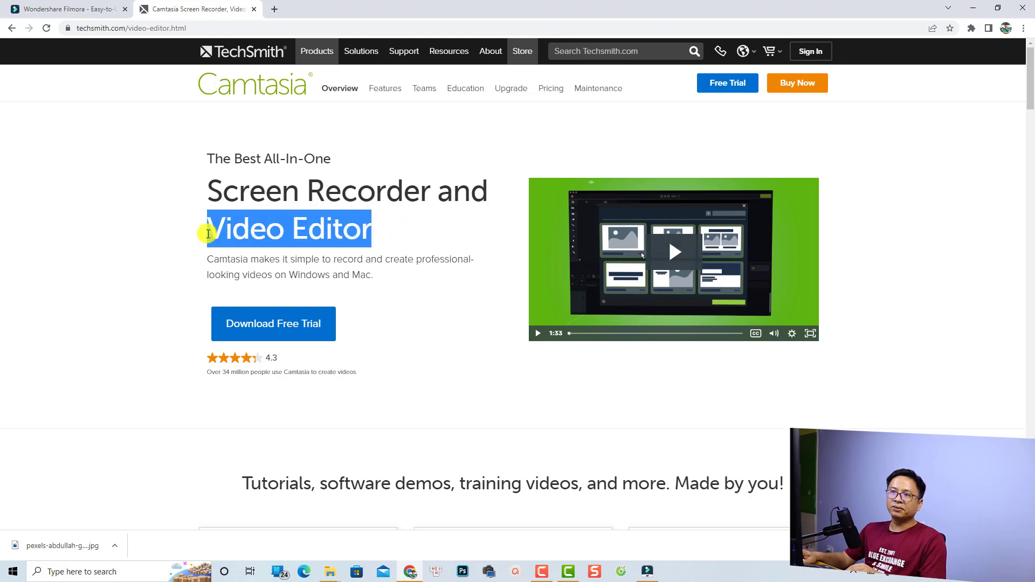
pyautogui.click(342, 231)
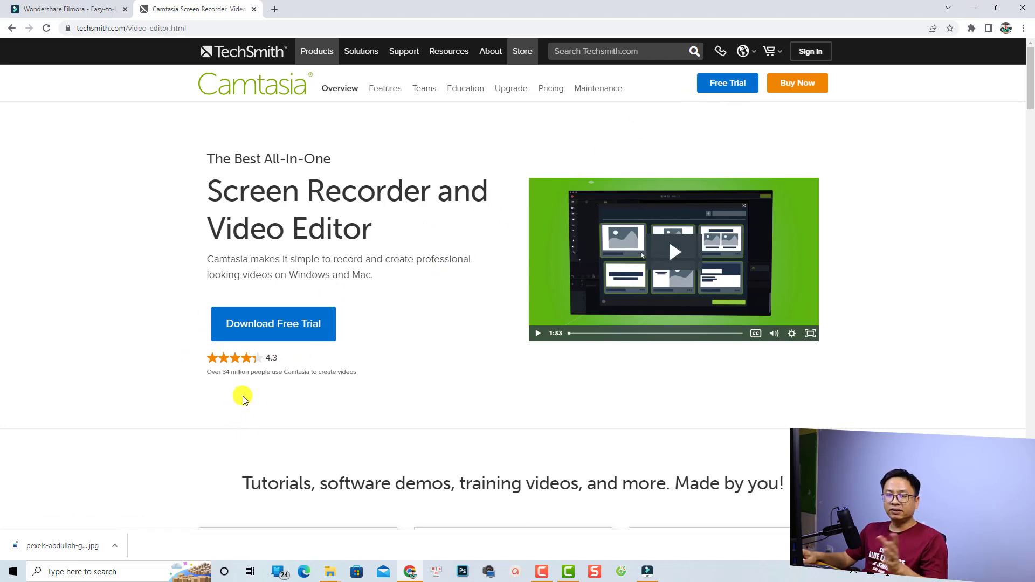
pyautogui.click(973, 9)
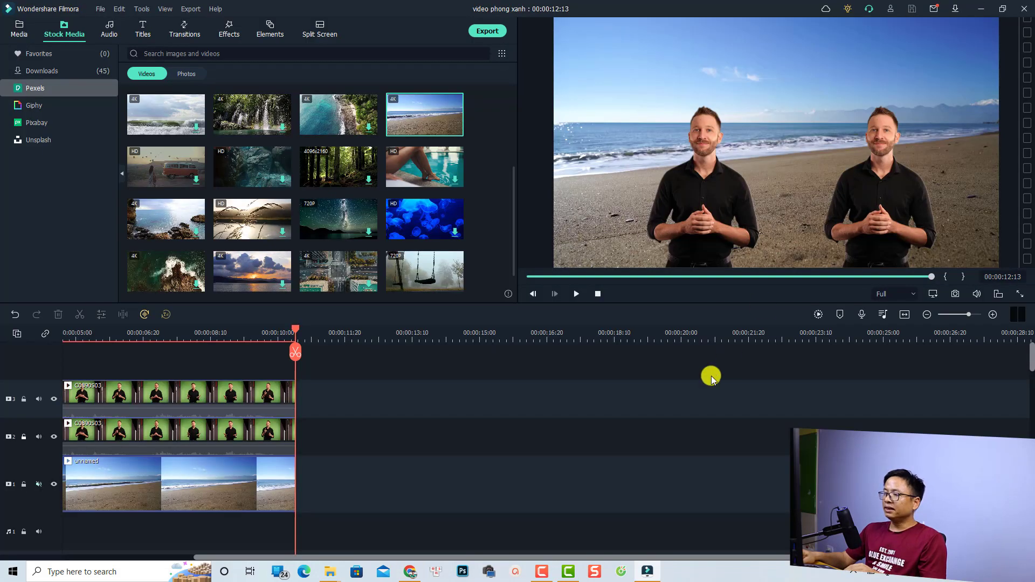
# Switch to Camtasia, place the C0890S03 video at the start of Track 2 and silence its audio
pyautogui.click(569, 572)
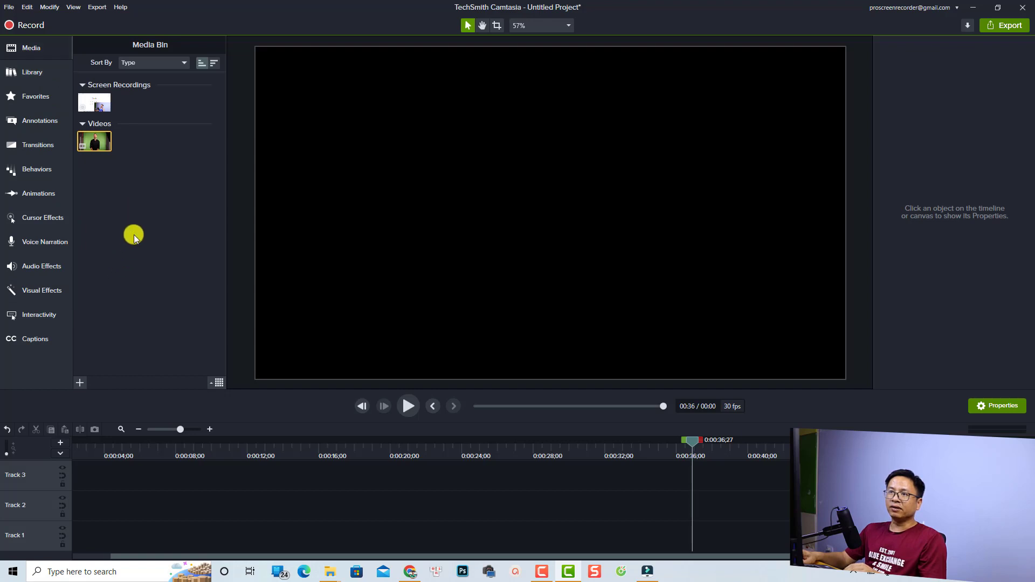
pyautogui.moveTo(87, 148); pyautogui.dragTo(60, 500)
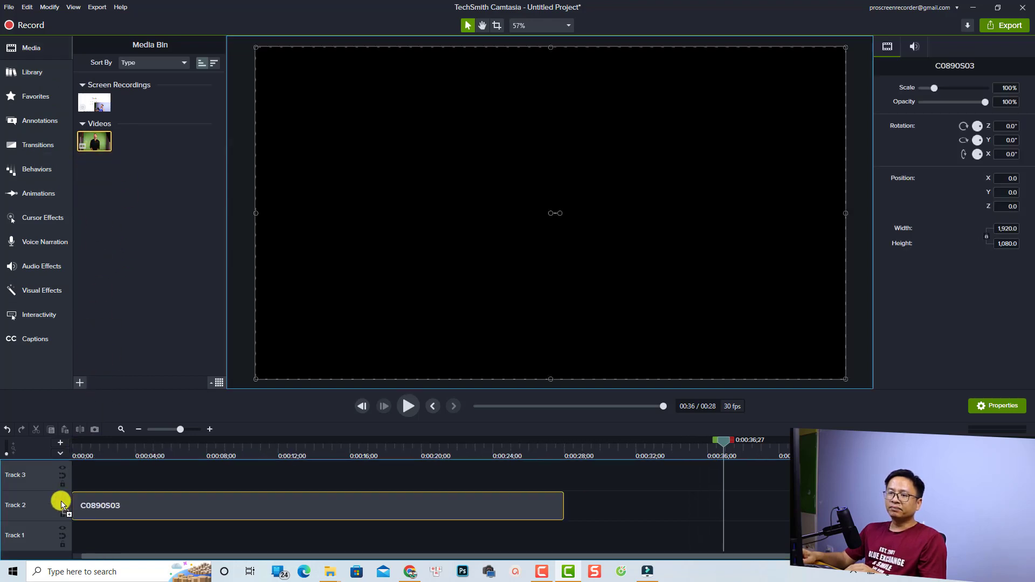
pyautogui.rightClick(147, 511)
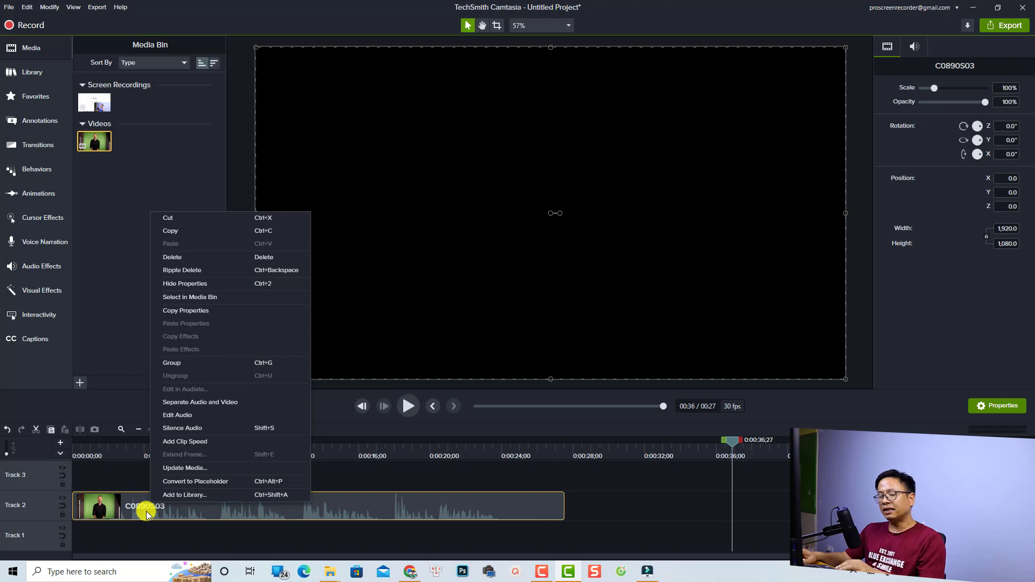
pyautogui.click(189, 430)
# With the playhead at about 3 seconds, crop the clip's left side to a width of about 1,513, cutting off the light stand
pyautogui.click(135, 455)
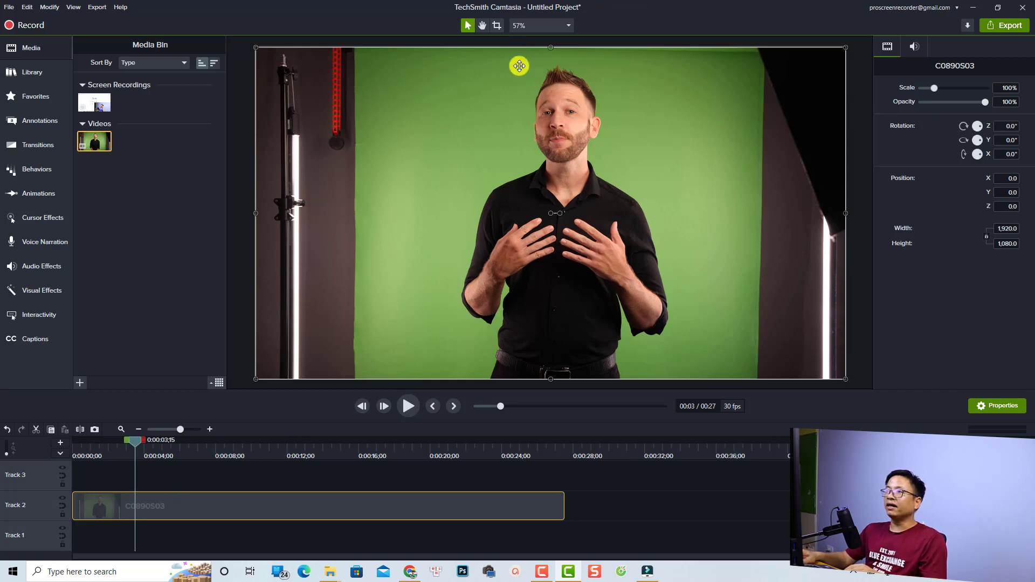
pyautogui.click(497, 26)
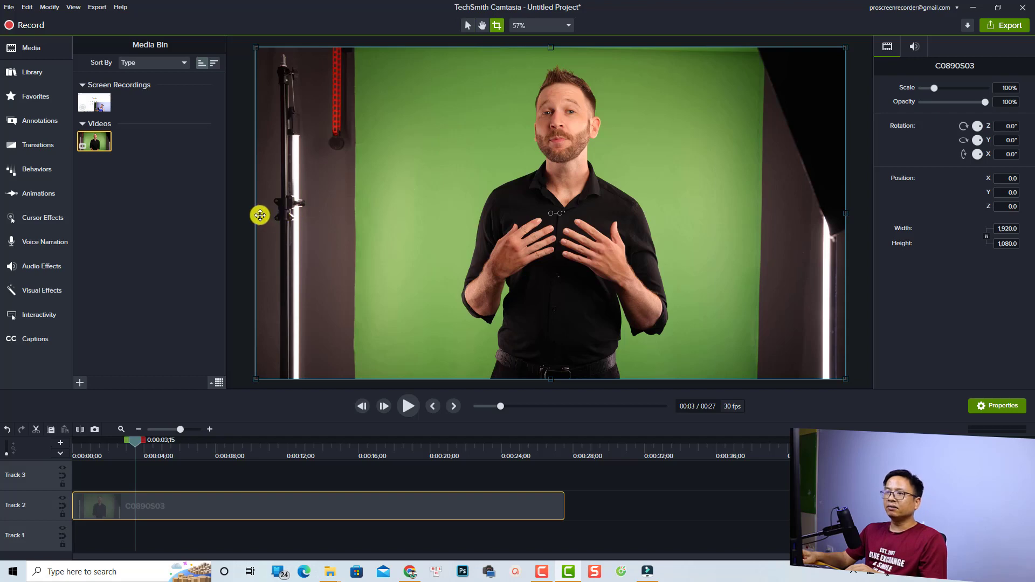
pyautogui.moveTo(257, 213); pyautogui.dragTo(382, 216)
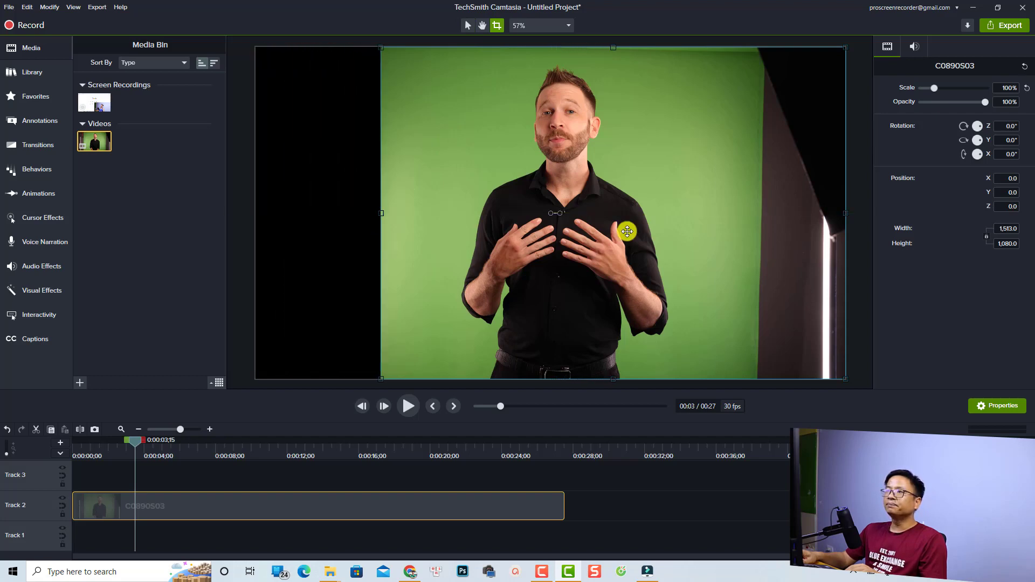